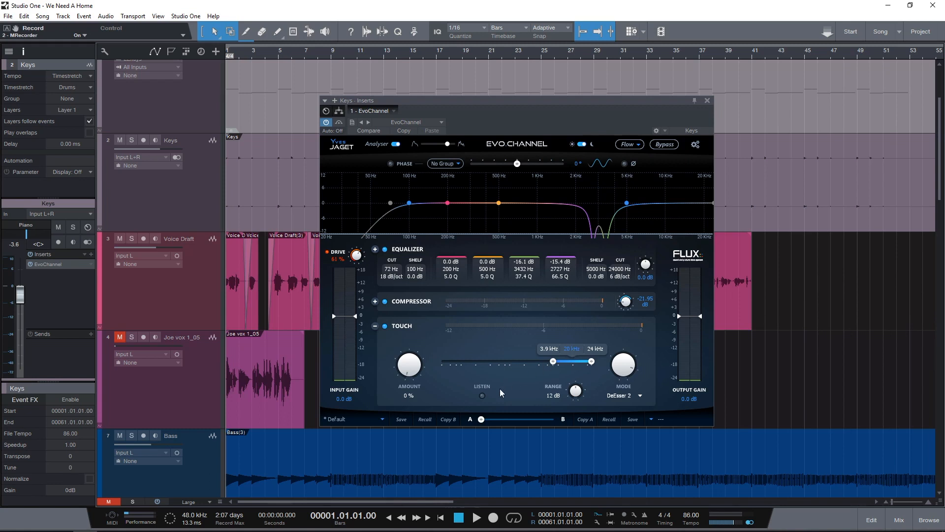
# Step: Try Touch's Listen option and different frequency bands, including 20 Hz to 10 kHz, and restore the band to 3.9–24 kHz
pyautogui.click(482, 396)
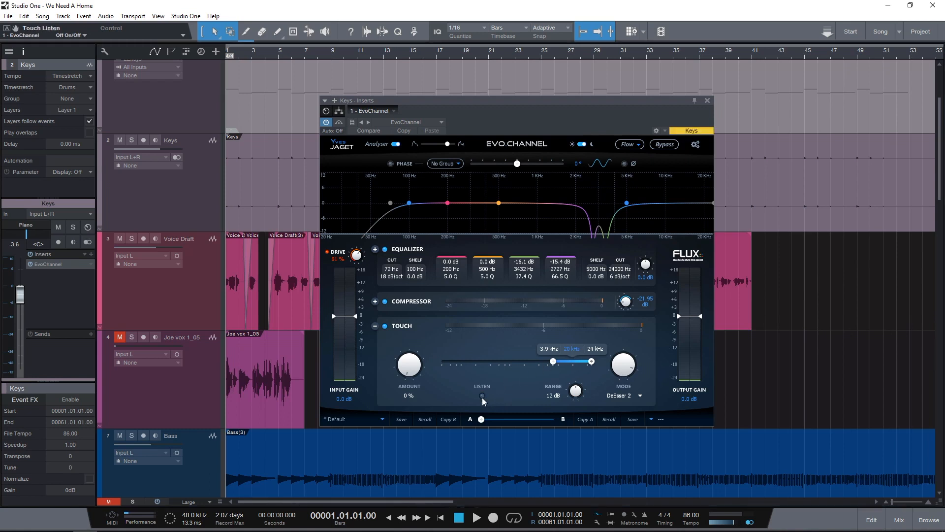
pyautogui.click(483, 396)
pyautogui.moveTo(572, 352)
pyautogui.mouseDown()
pyautogui.moveTo(454, 347)
pyautogui.moveTo(554, 354)
pyautogui.mouseUp()
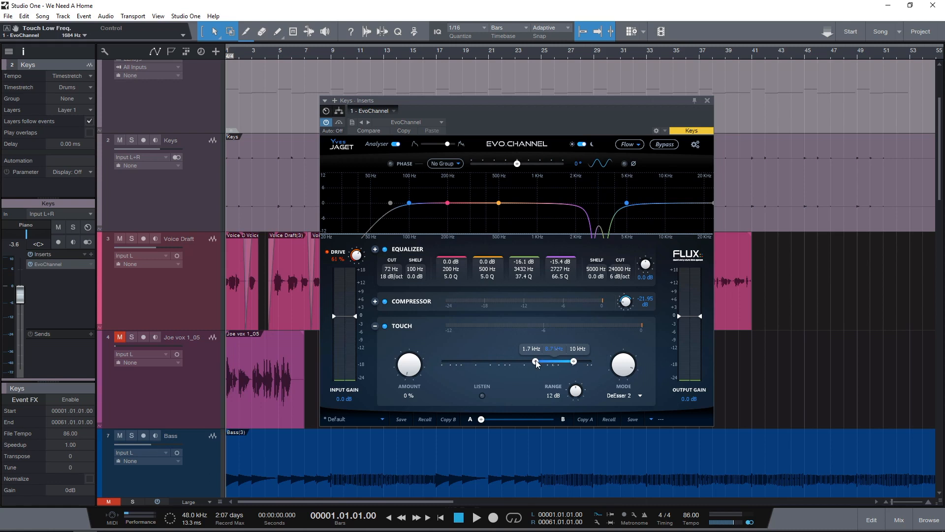
pyautogui.moveTo(536, 361); pyautogui.dragTo(434, 369)
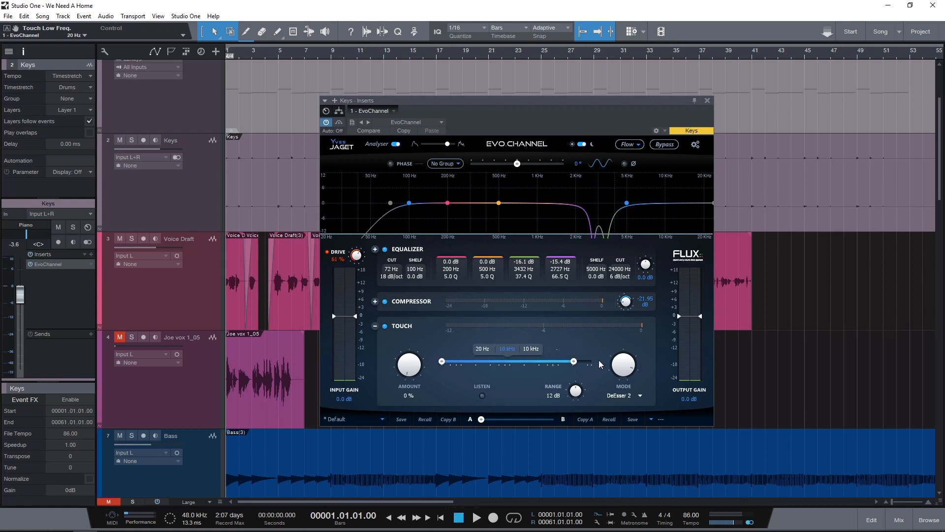
pyautogui.moveTo(575, 364); pyautogui.dragTo(555, 362)
pyautogui.doubleClick(485, 351)
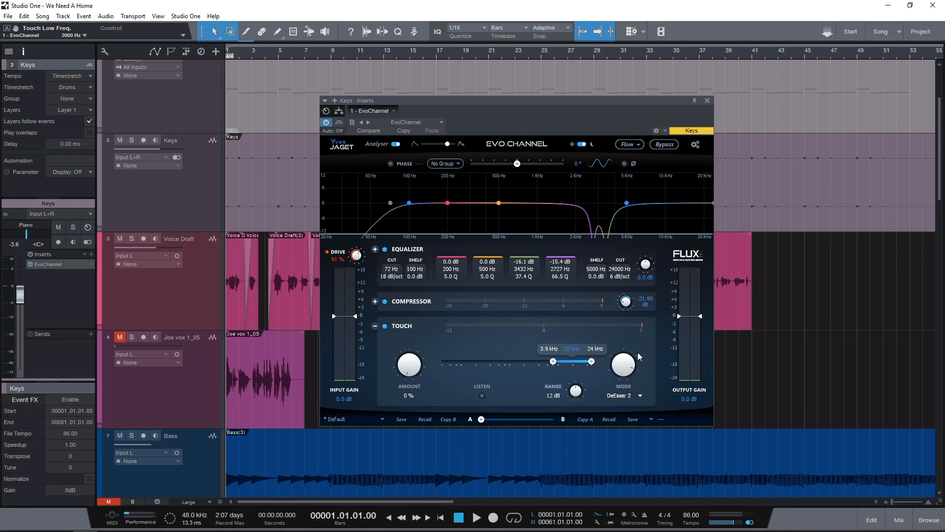
# Step: Browse the Touch section's processing modes and settle on Transient Boost
pyautogui.moveTo(416, 370); pyautogui.dragTo(424, 404)
pyautogui.scroll(-3, 624, 365)
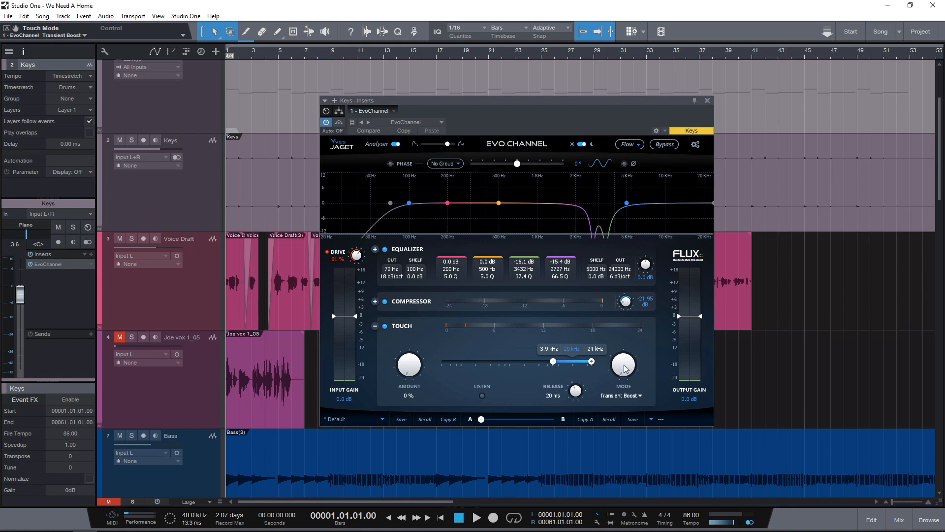
pyautogui.scroll(-1, 625, 368)
pyautogui.scroll(-1, 624, 369)
pyautogui.scroll(-1, 624, 368)
pyautogui.scroll(-1, 624, 369)
pyautogui.scroll(-1, 624, 368)
pyautogui.scroll(1, 620, 372)
pyautogui.scroll(1, 622, 374)
pyautogui.scroll(-1, 621, 373)
pyautogui.scroll(-1, 622, 367)
pyautogui.scroll(-1, 623, 367)
pyautogui.scroll(1, 623, 369)
pyautogui.scroll(3, 623, 370)
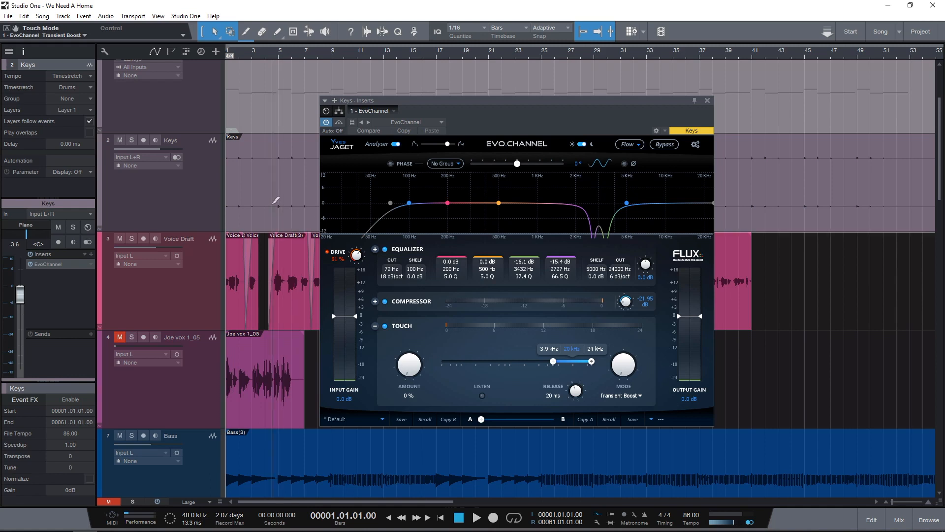
# Step: Solo only the Keys track and audition it from the beginning of the song
pyautogui.scroll(2, 275, 201)
pyautogui.scroll(3, 272, 212)
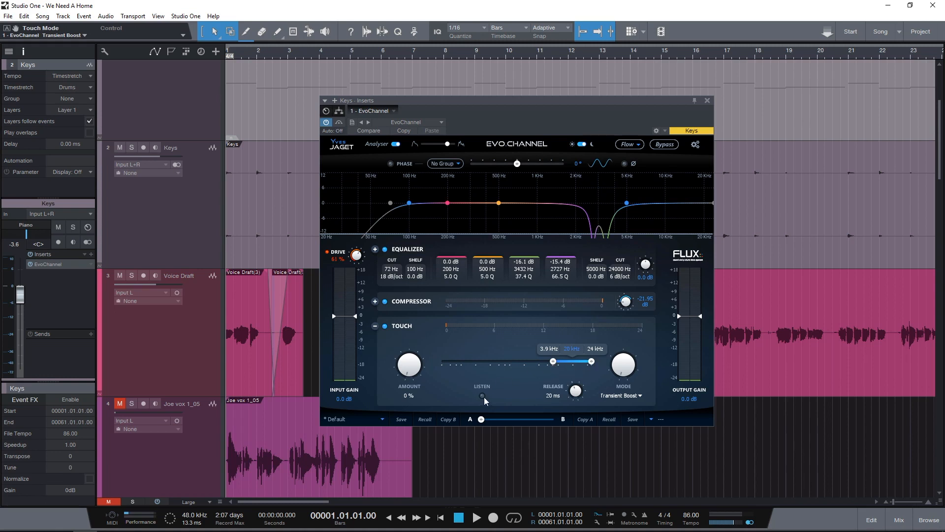
pyautogui.press('s')
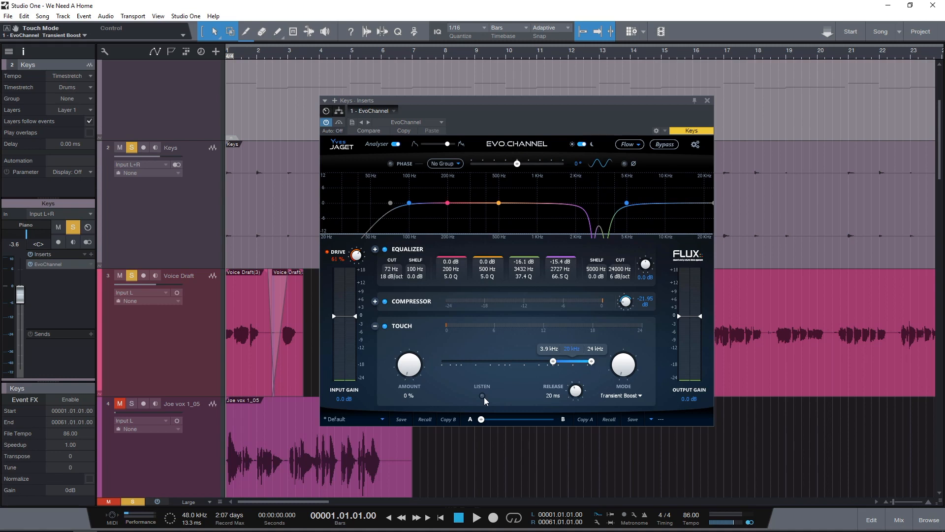
pyautogui.click(214, 208)
pyautogui.press('space')
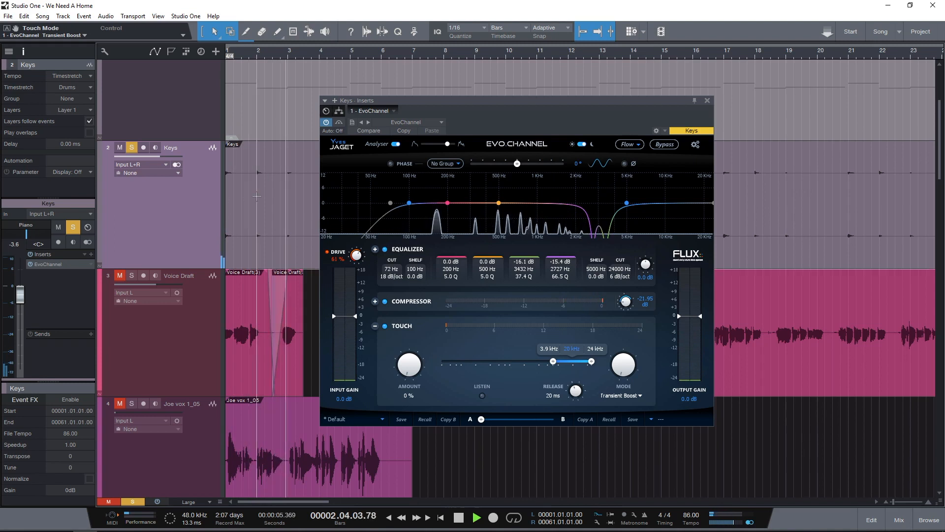
pyautogui.press('space')
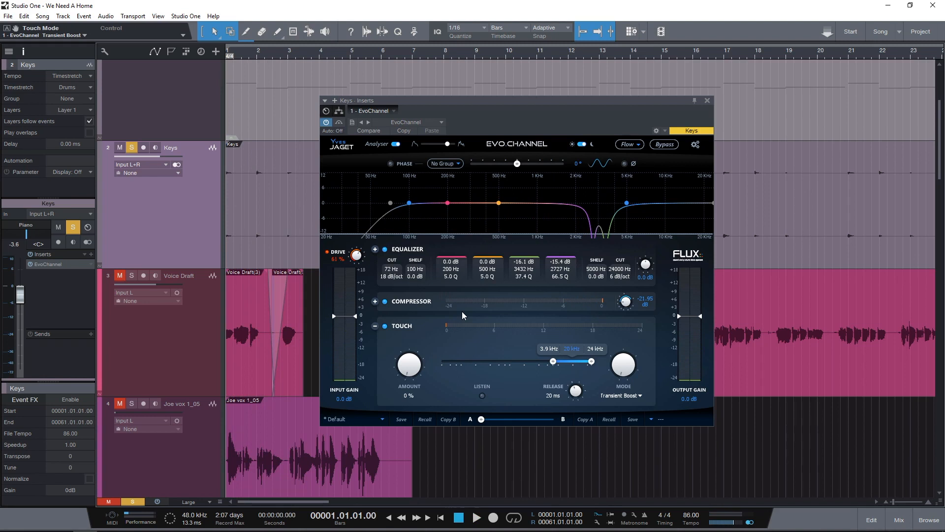
# Step: Set the Touch band to 83–938 Hz while auditioning it with Listen enabled, and turn Listen off
pyautogui.click(482, 396)
pyautogui.moveTo(571, 354); pyautogui.dragTo(512, 349)
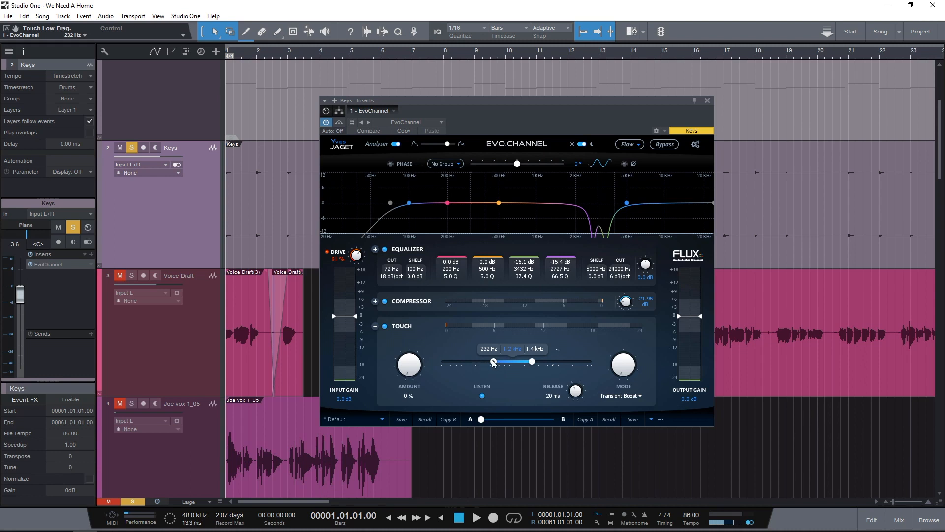
pyautogui.press('space')
pyautogui.moveTo(493, 362); pyautogui.dragTo(472, 362)
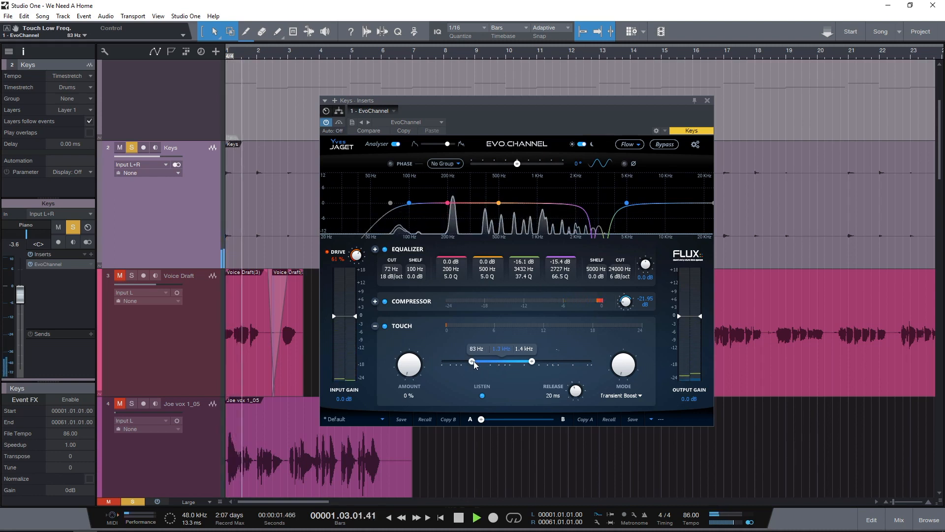
pyautogui.moveTo(531, 363); pyautogui.dragTo(523, 363)
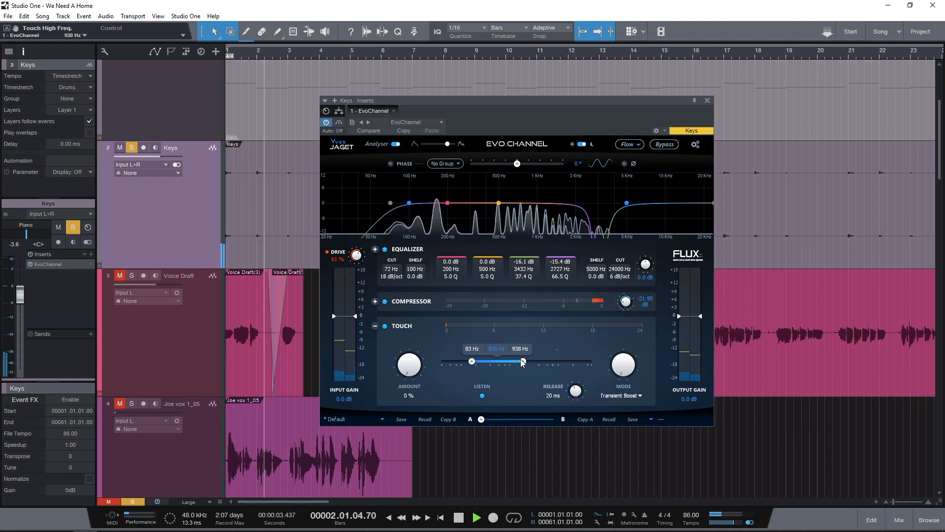
pyautogui.press('space')
pyautogui.click(482, 396)
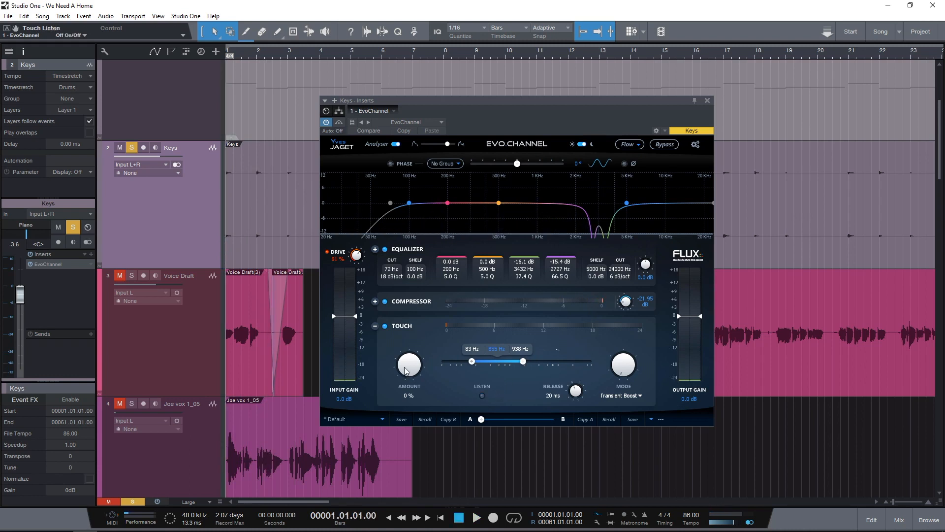
# Step: Set the Touch amount to 52% and audition the keys
pyautogui.moveTo(409, 374); pyautogui.dragTo(411, 374)
pyautogui.press('space')
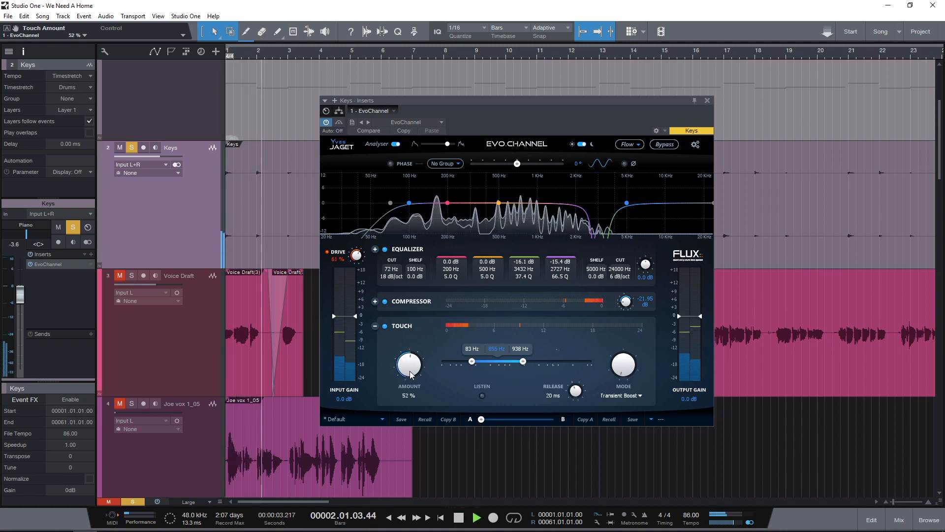
pyautogui.press('space')
# Step: Compare the keys' playback with the Touch section disabled and re-enabled
pyautogui.click(385, 326)
pyautogui.press('space')
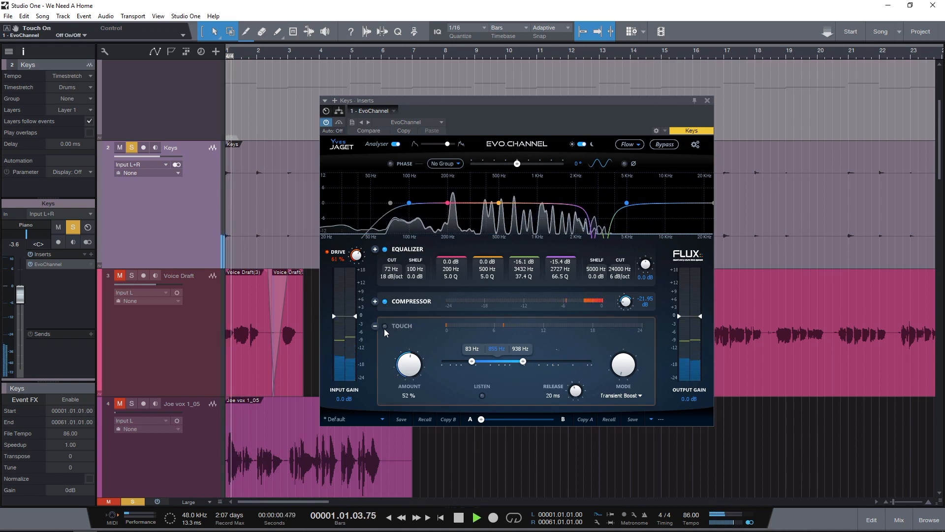
pyautogui.press('space')
pyautogui.click(384, 327)
pyautogui.press('space')
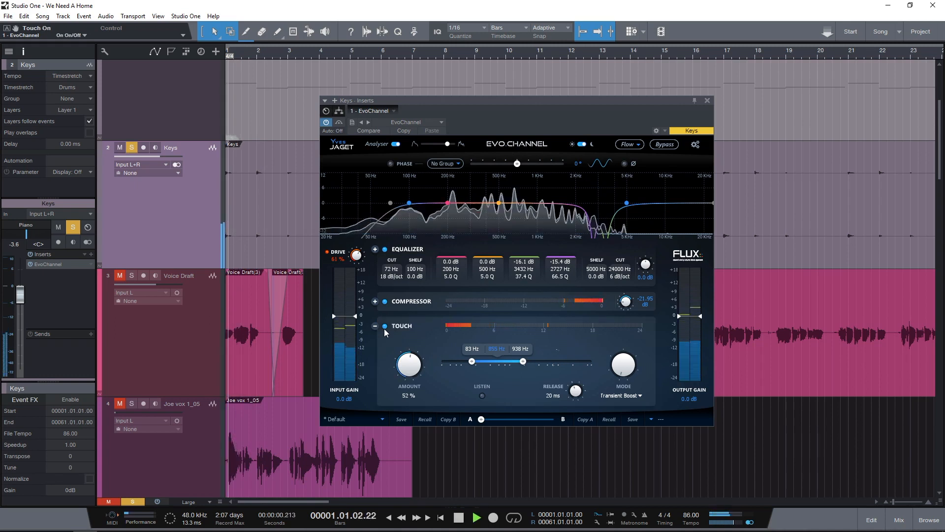
pyautogui.press('space')
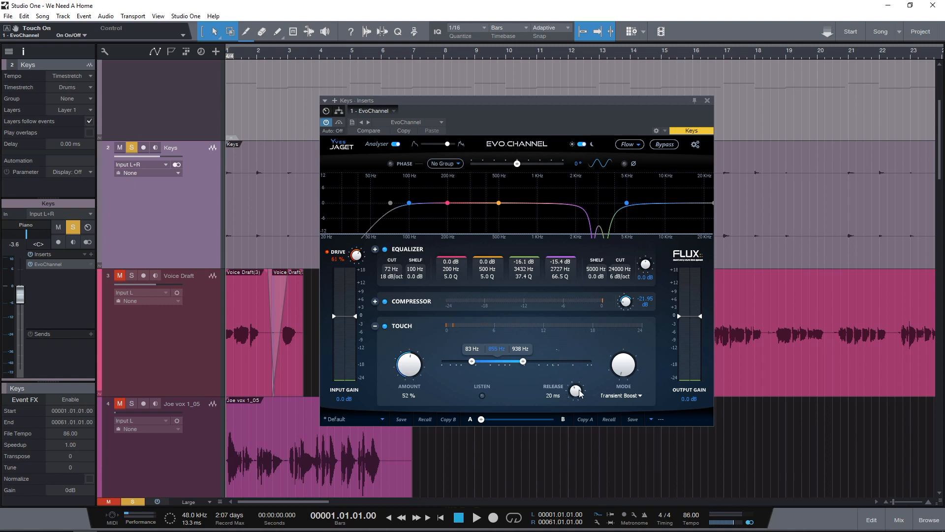
# Step: Set the Touch release to 83 ms and audition the keys
pyautogui.scroll(1, 578, 391)
pyautogui.scroll(2, 578, 392)
pyautogui.scroll(3, 577, 392)
pyautogui.moveTo(577, 394); pyautogui.dragTo(576, 363)
pyautogui.press('space')
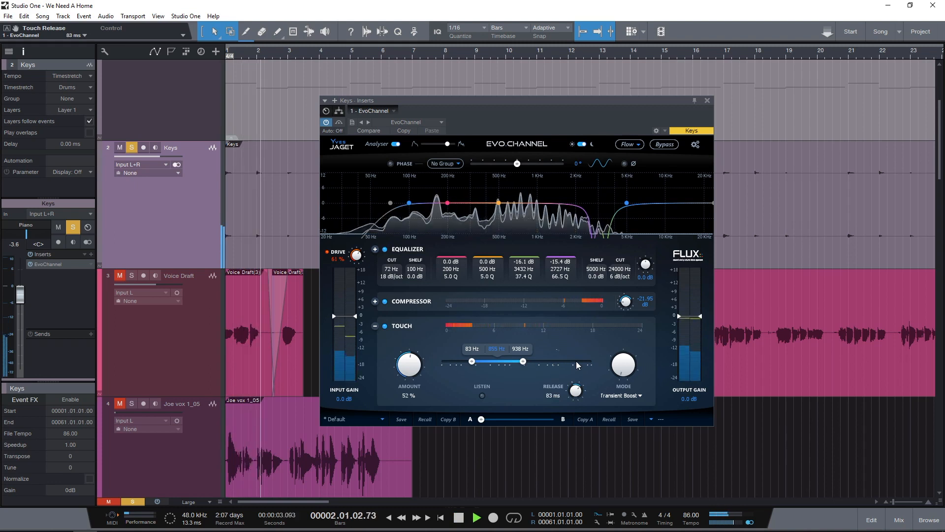
pyautogui.press('space')
# Step: Try Touch release times of 1000 ms and 2 ms during playback, and reset the release to 20 ms
pyautogui.moveTo(576, 362); pyautogui.dragTo(577, 261)
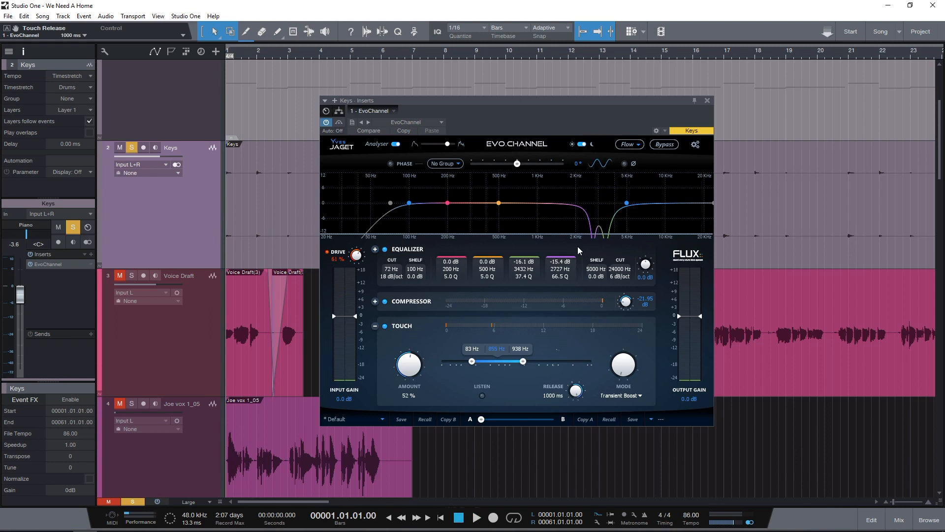
pyautogui.press('space')
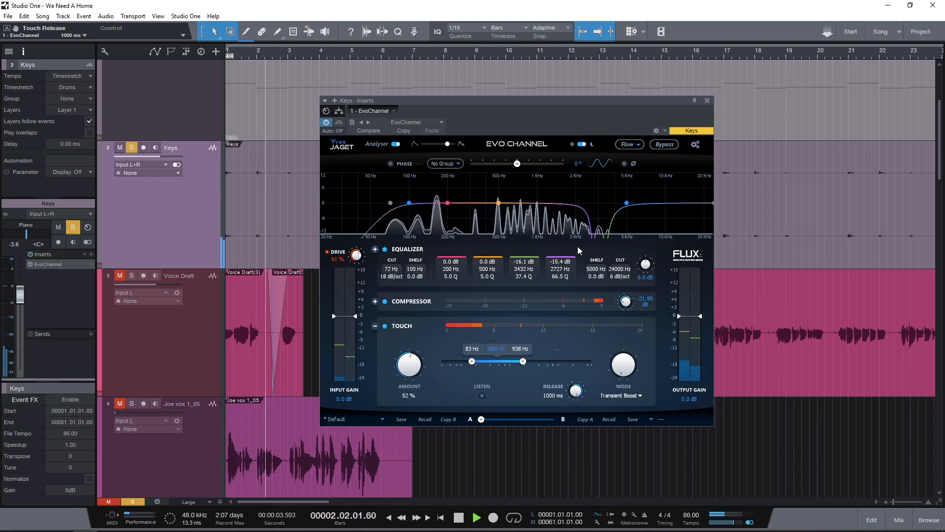
pyautogui.moveTo(578, 246); pyautogui.dragTo(584, 453)
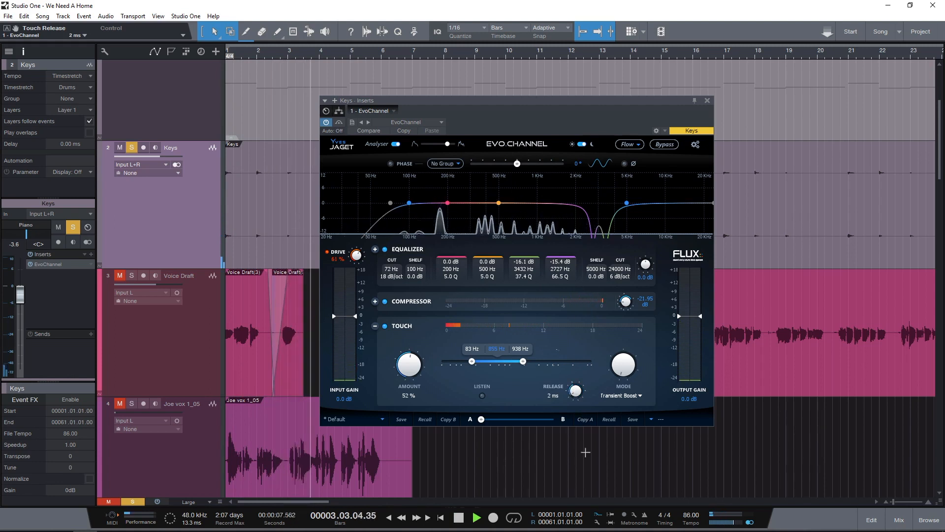
pyautogui.press('space')
pyautogui.doubleClick(574, 393)
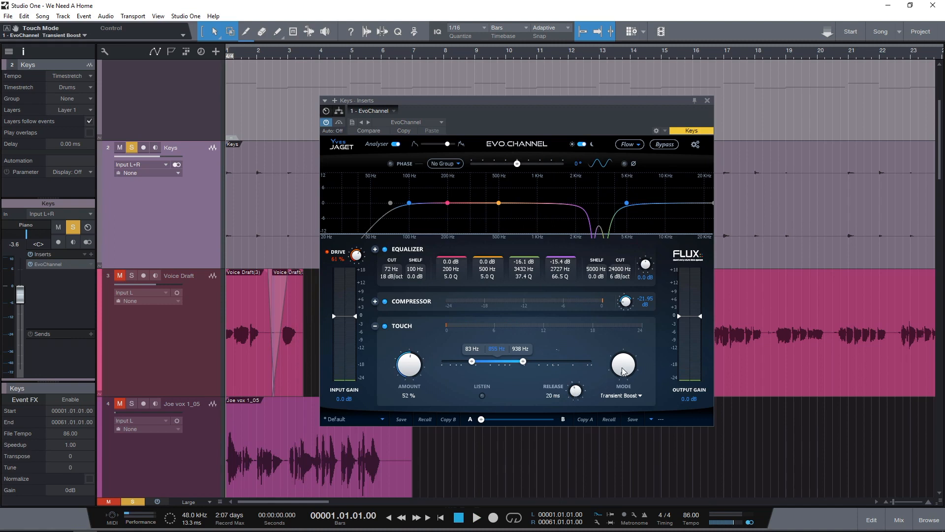
# Step: Change the Touch mode to Transient Kill and set its frequency band to 20–512 Hz
pyautogui.scroll(-4, 623, 371)
pyautogui.scroll(3, 623, 370)
pyautogui.scroll(-1, 623, 371)
pyautogui.moveTo(472, 363); pyautogui.dragTo(443, 363)
pyautogui.moveTo(524, 362); pyautogui.dragTo(510, 363)
# Step: Raise the Touch band's upper limit to 1.1 kHz while auditioning it with Listen enabled, and turn Listen off
pyautogui.click(483, 395)
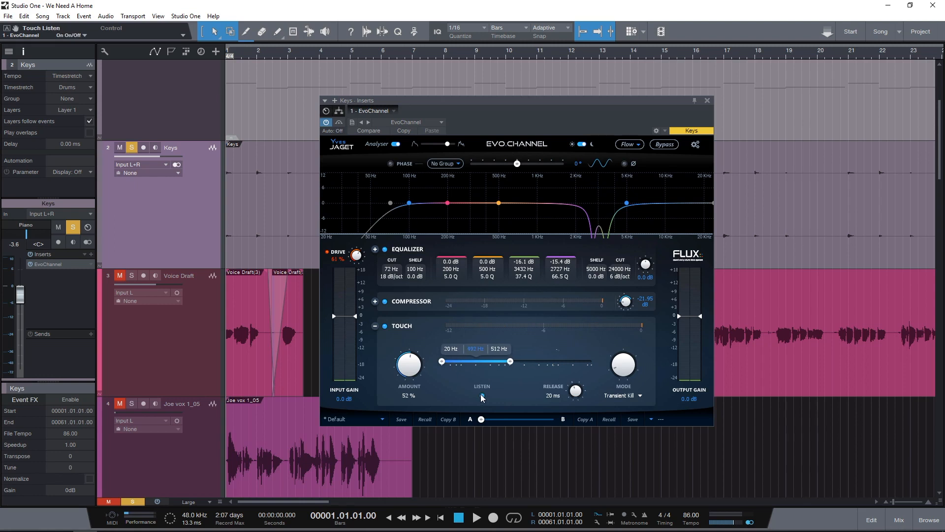
pyautogui.press('space')
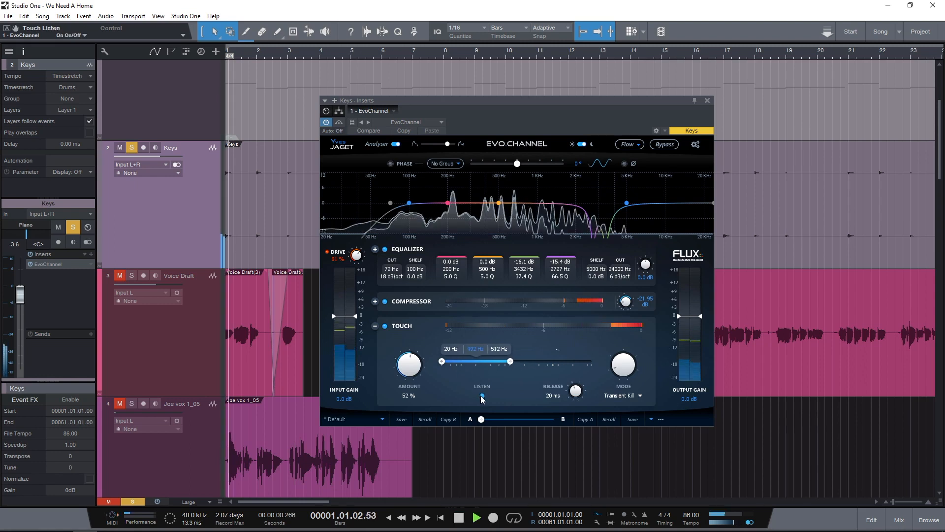
pyautogui.moveTo(511, 362); pyautogui.dragTo(526, 362)
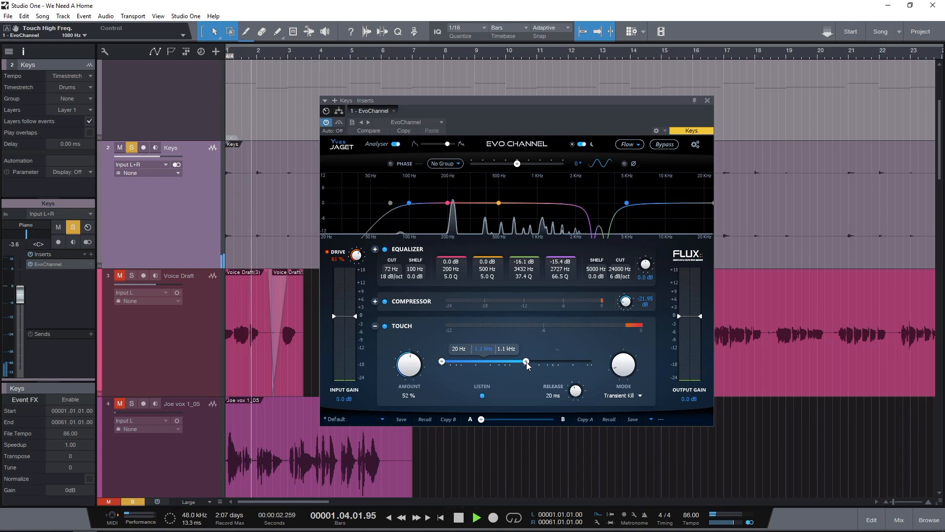
pyautogui.click(482, 397)
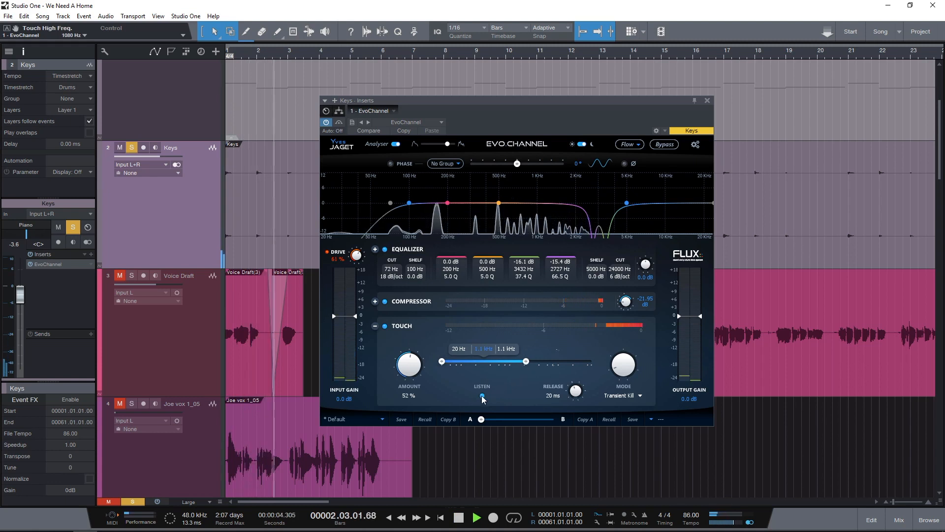
pyautogui.press('space')
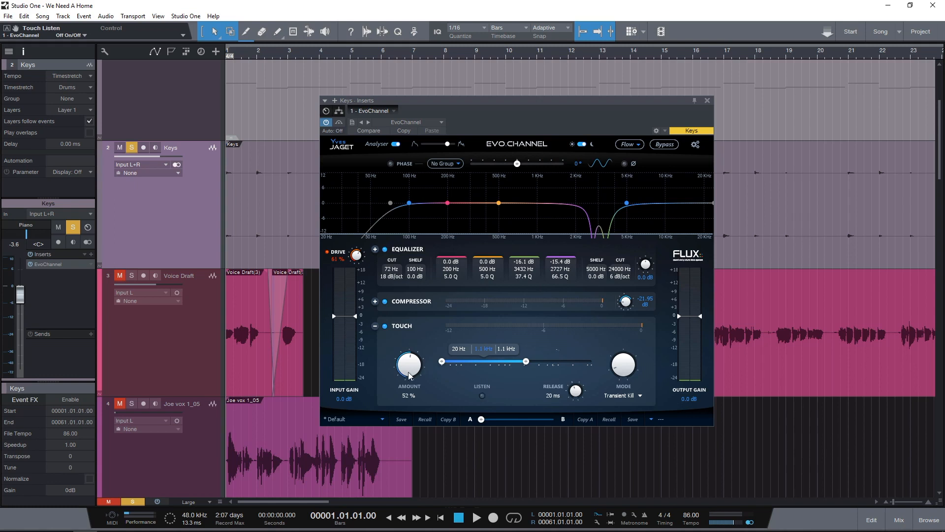
# Step: Set the Touch amount to 100% and audition the Transient Kill effect
pyautogui.moveTo(409, 370); pyautogui.dragTo(443, 258)
pyautogui.press('space')
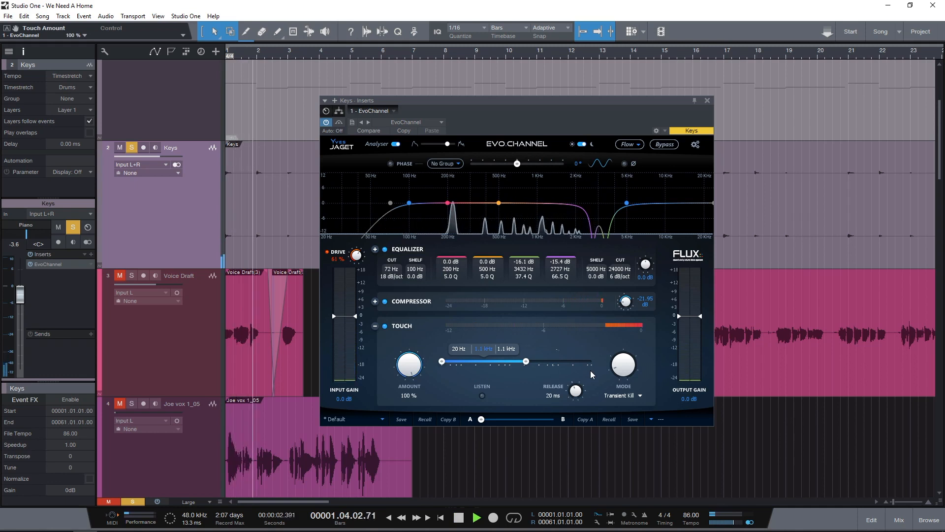
pyautogui.press('space')
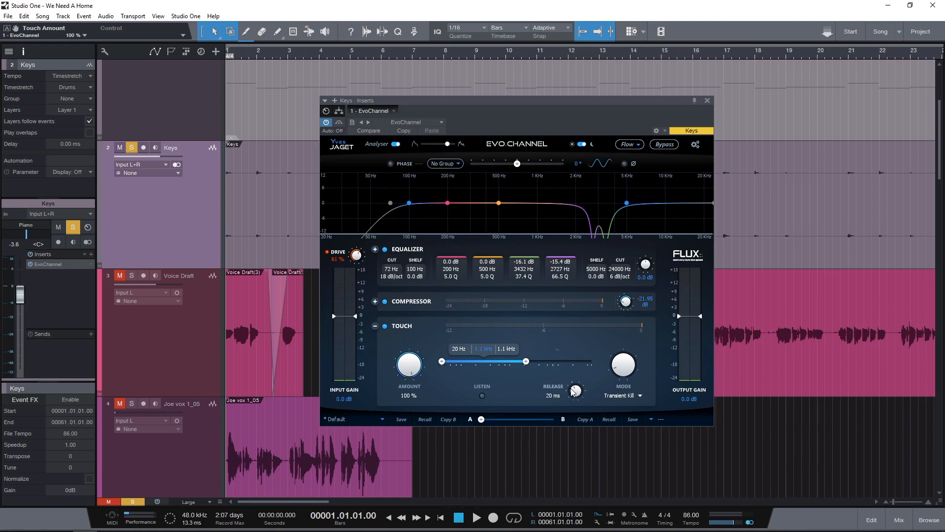
# Step: Set the Touch release to 87 ms and audition the keys with Transient Kill
pyautogui.moveTo(577, 392); pyautogui.dragTo(579, 364)
pyautogui.press('space')
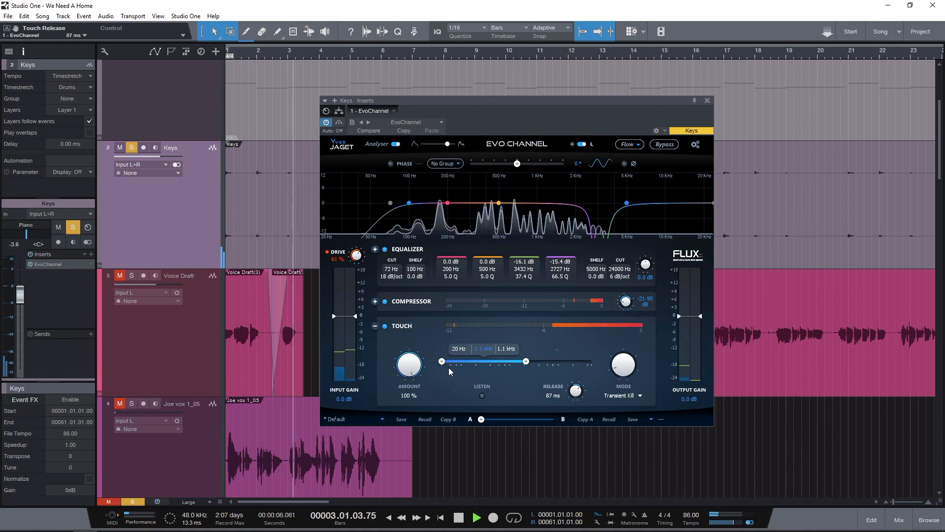
pyautogui.press('space')
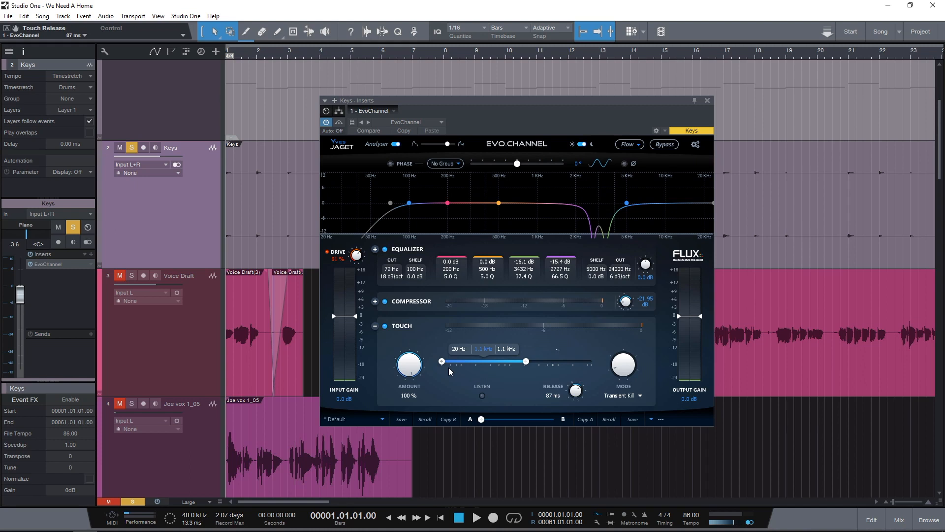
# Step: Change the Touch mode to DeEsser 2 with a 540 Hz–24 kHz band, and reset the amount to 0%
pyautogui.click(624, 368)
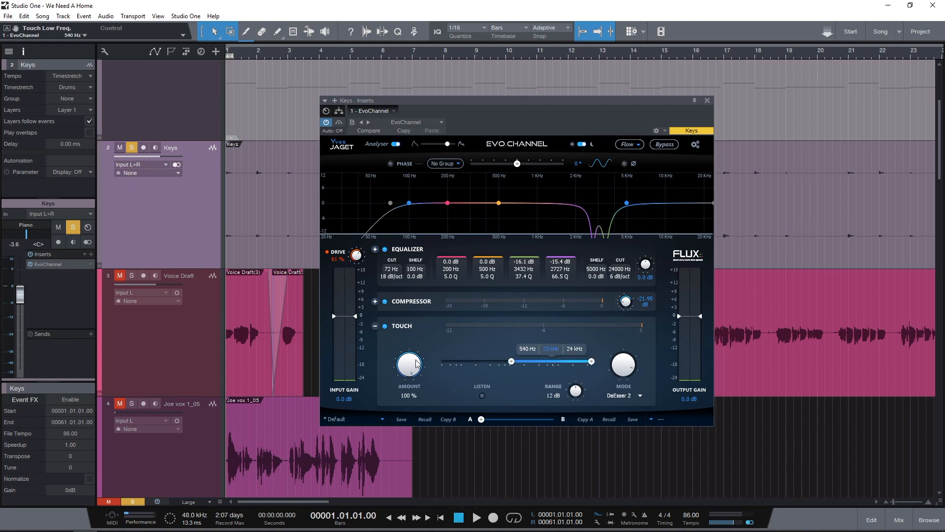
pyautogui.moveTo(417, 365); pyautogui.dragTo(418, 371)
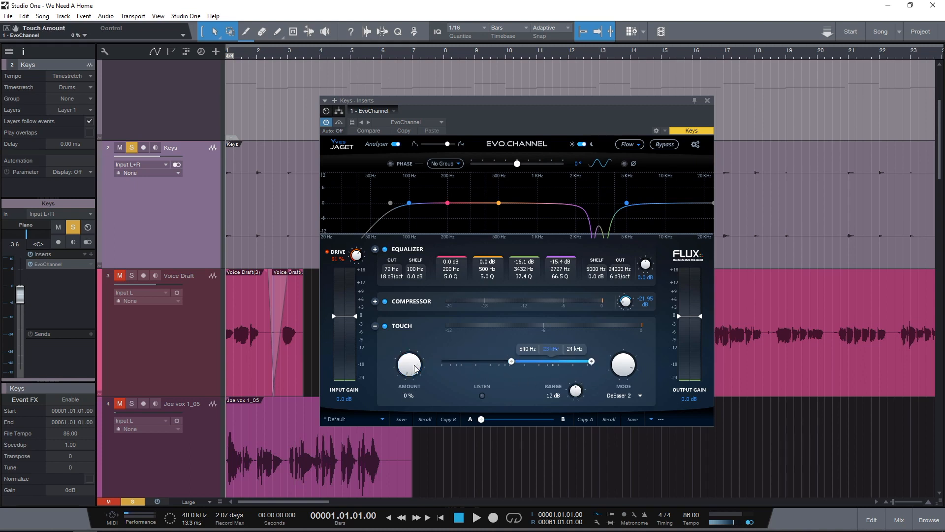
pyautogui.click(623, 367)
pyautogui.click(624, 373)
# Step: Switch to the Voice Draft track, solo it, and locate playback to the vocal phrase just before bar 33
pyautogui.click(167, 342)
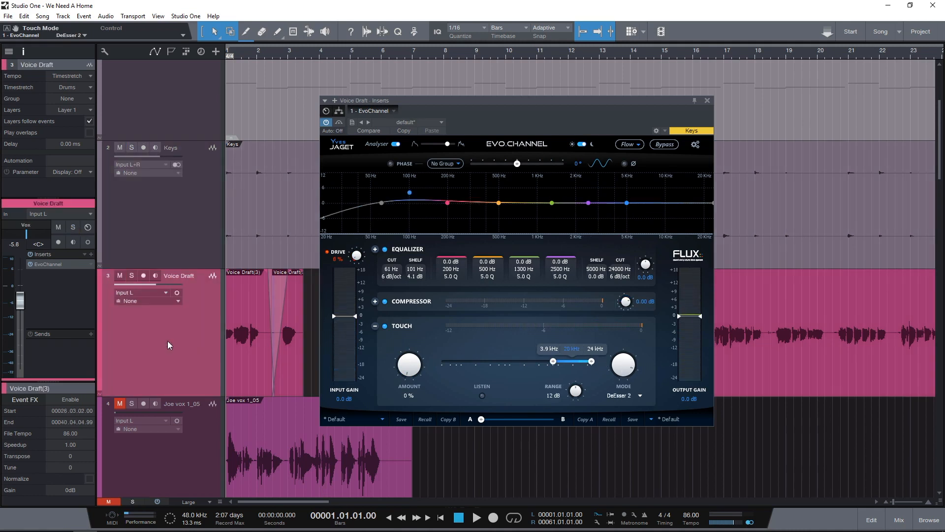
pyautogui.scroll(-5, 273, 333)
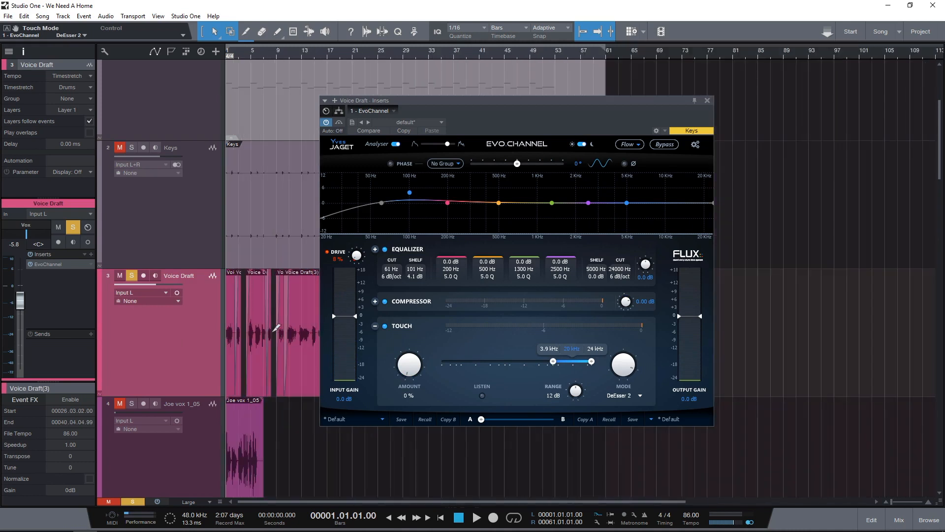
pyautogui.hscroll(4, 272, 333)
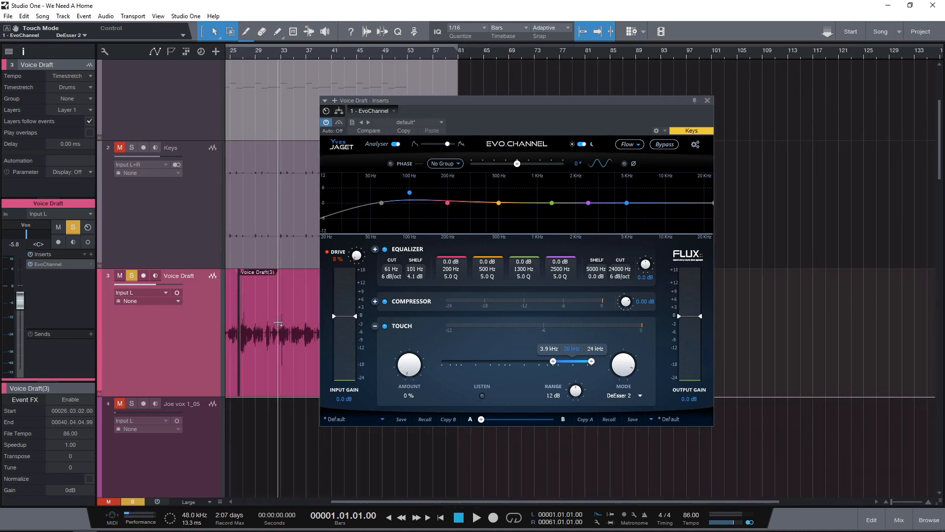
pyautogui.scroll(5, 281, 316)
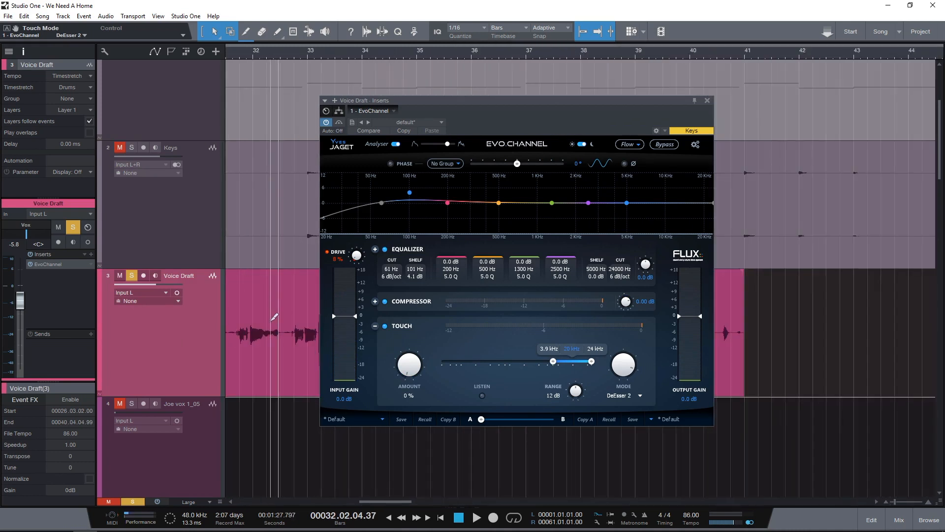
pyautogui.scroll(3, 272, 315)
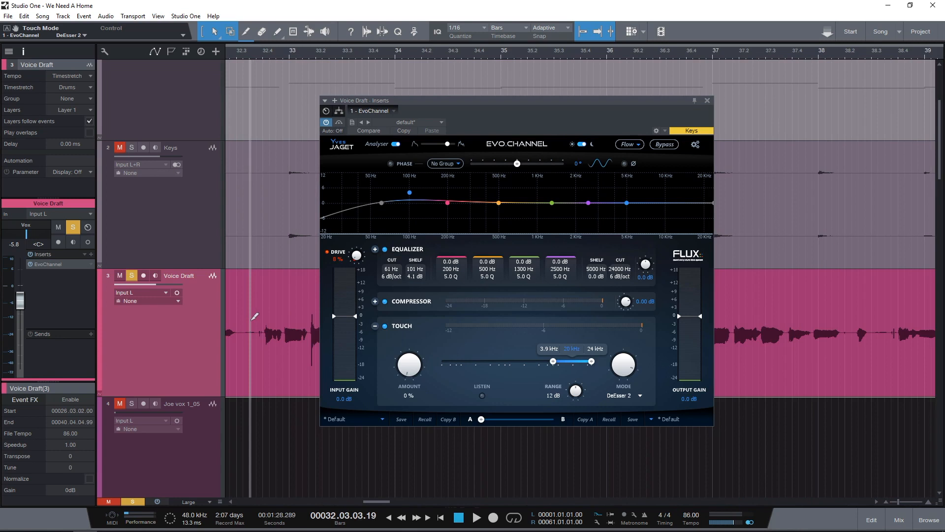
# Step: Turn off the Touch and Equalizer sections and audition the vocal without them
pyautogui.click(386, 327)
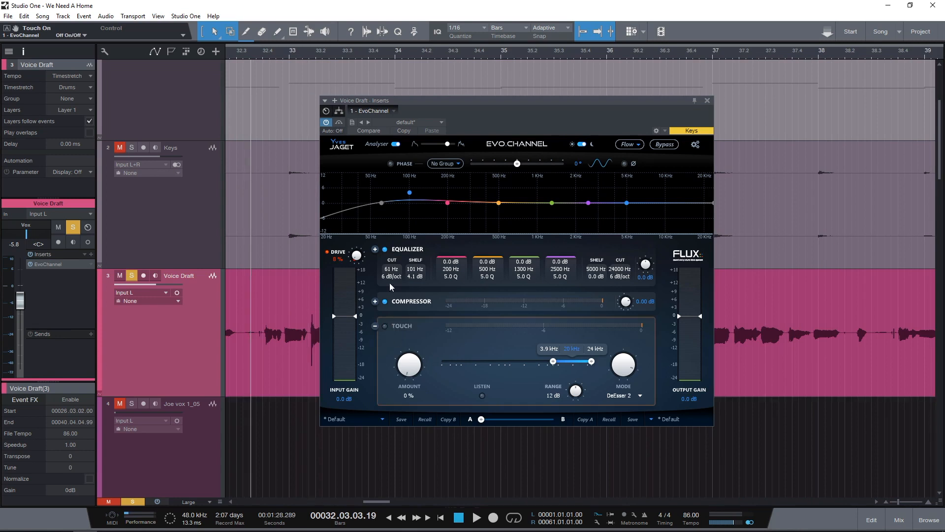
pyautogui.click(385, 249)
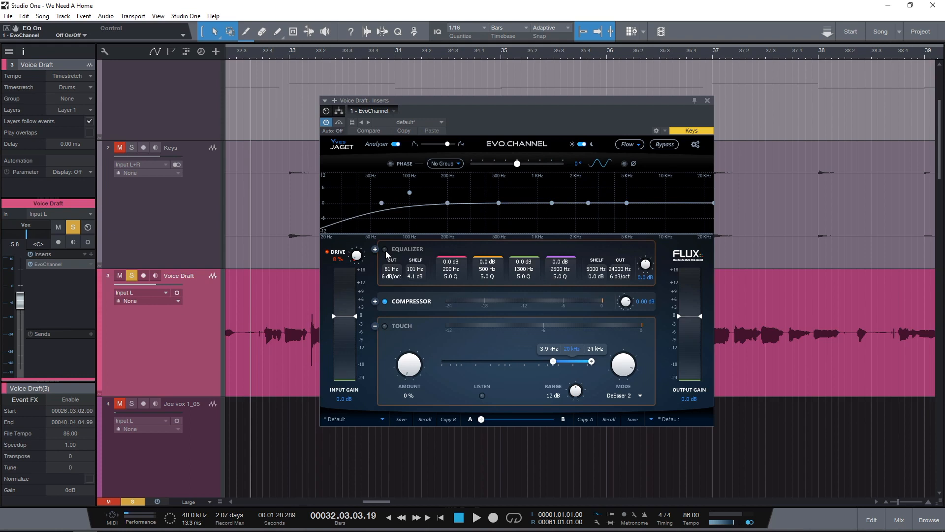
pyautogui.press('space')
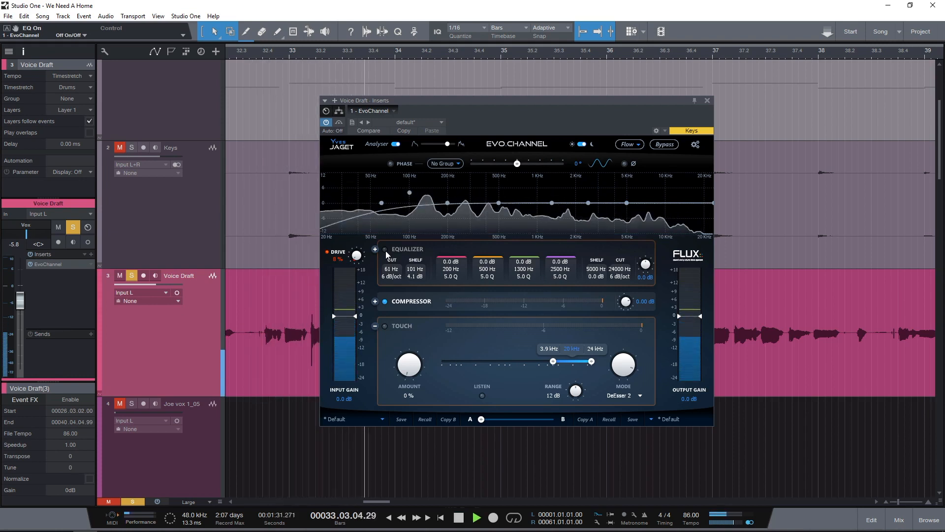
pyautogui.press('space')
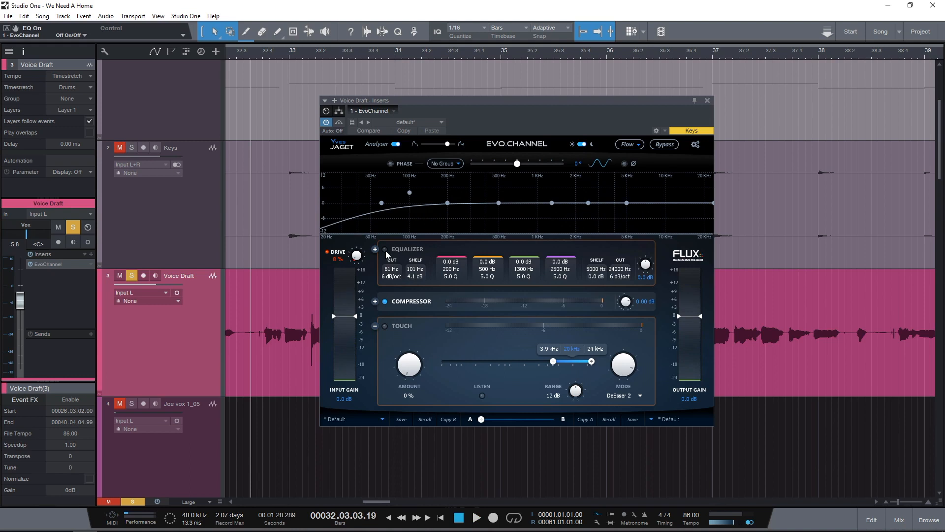
pyautogui.press('space')
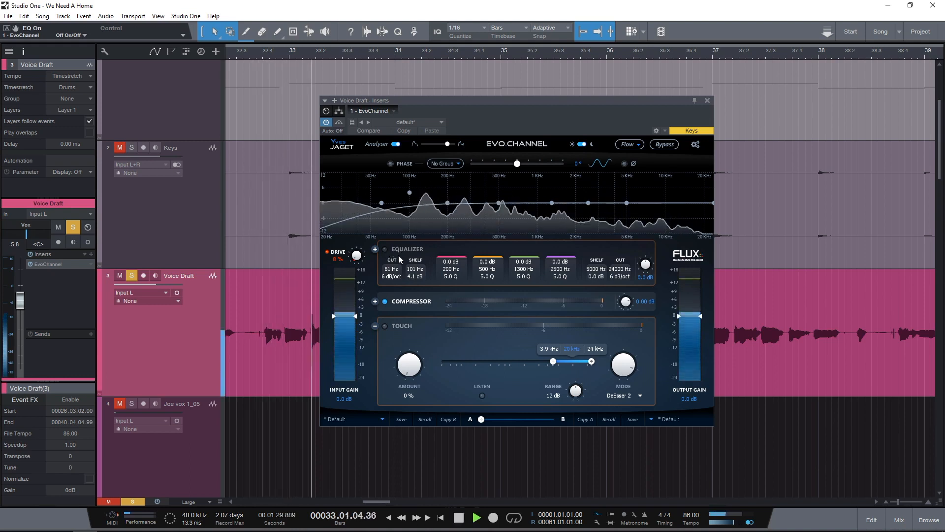
pyautogui.press('space')
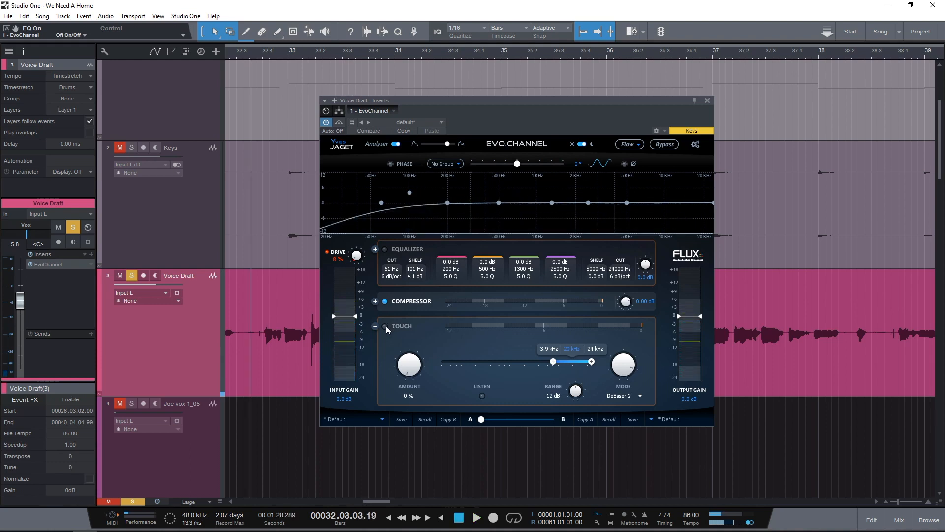
# Step: Re-enable Touch in Transient Kill mode and set its band to 20–148 Hz while auditioning it with Listen, turning Listen off at the end
pyautogui.click(385, 326)
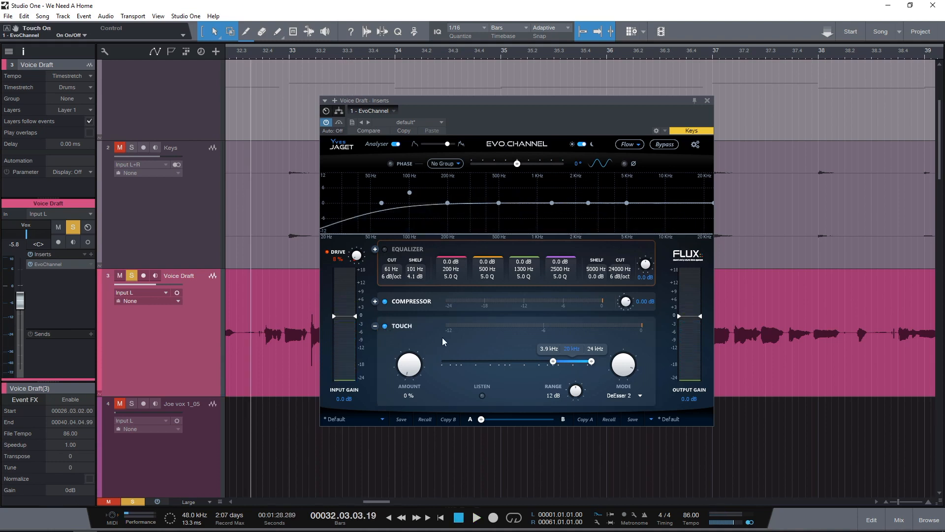
pyautogui.moveTo(624, 358); pyautogui.dragTo(625, 367)
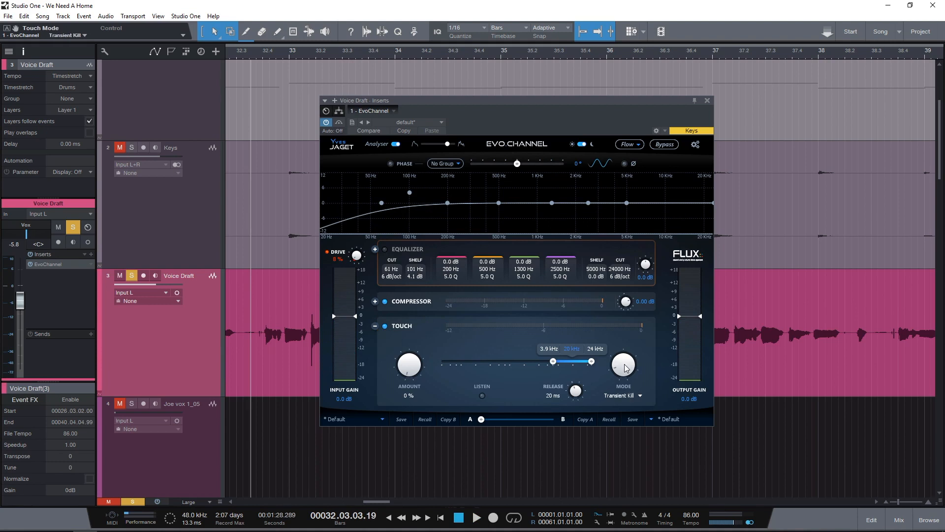
pyautogui.click(482, 396)
pyautogui.press('space')
pyautogui.moveTo(573, 356); pyautogui.dragTo(438, 364)
pyautogui.press('space')
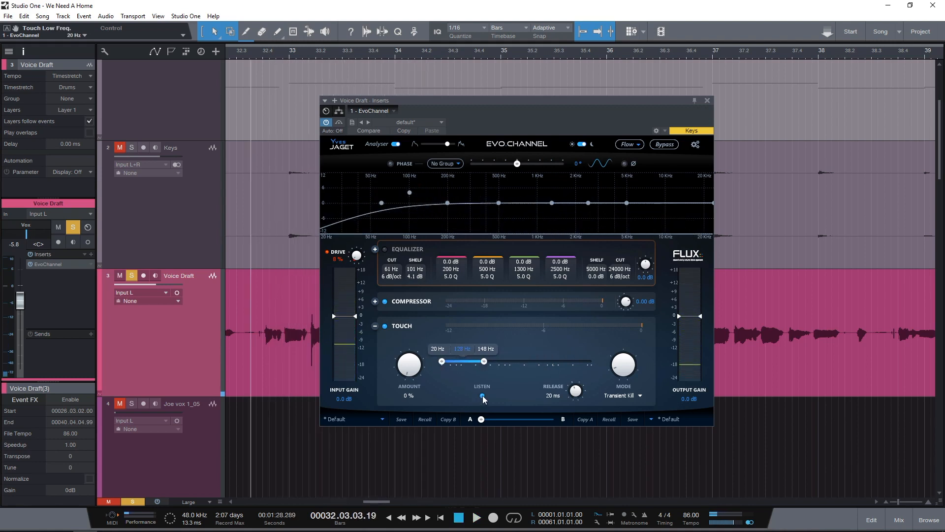
pyautogui.click(482, 395)
# Step: Set the Touch amount to 60% and audition the vocal with Transient Kill
pyautogui.scroll(2, 404, 375)
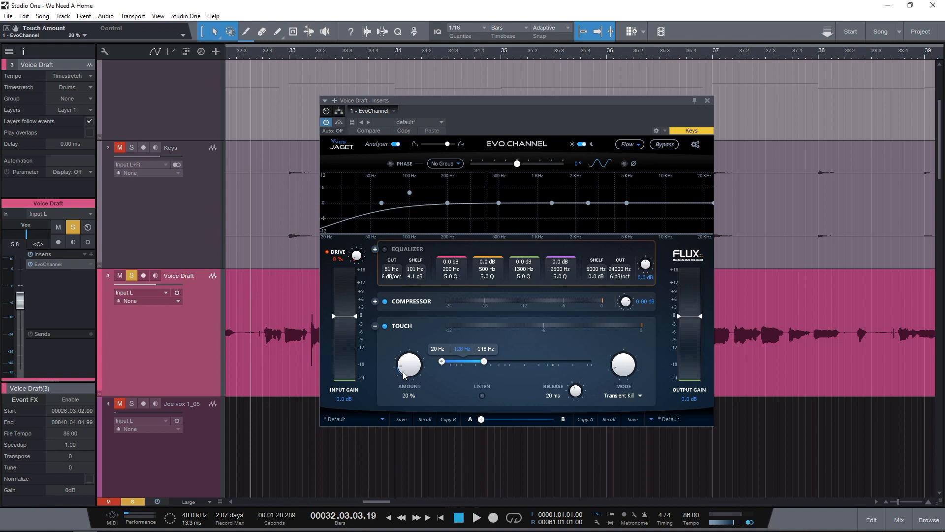
pyautogui.scroll(3, 404, 376)
pyautogui.scroll(4, 403, 376)
pyautogui.press('space')
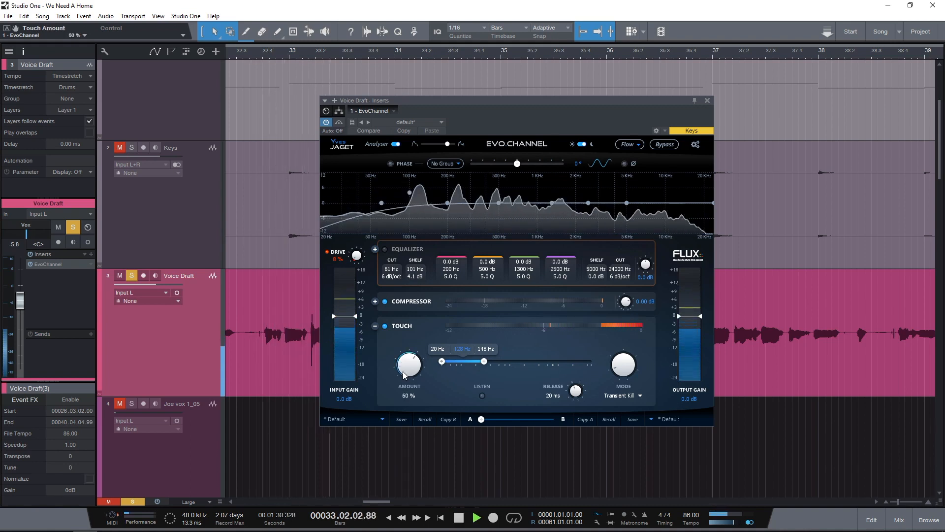
pyautogui.press('space')
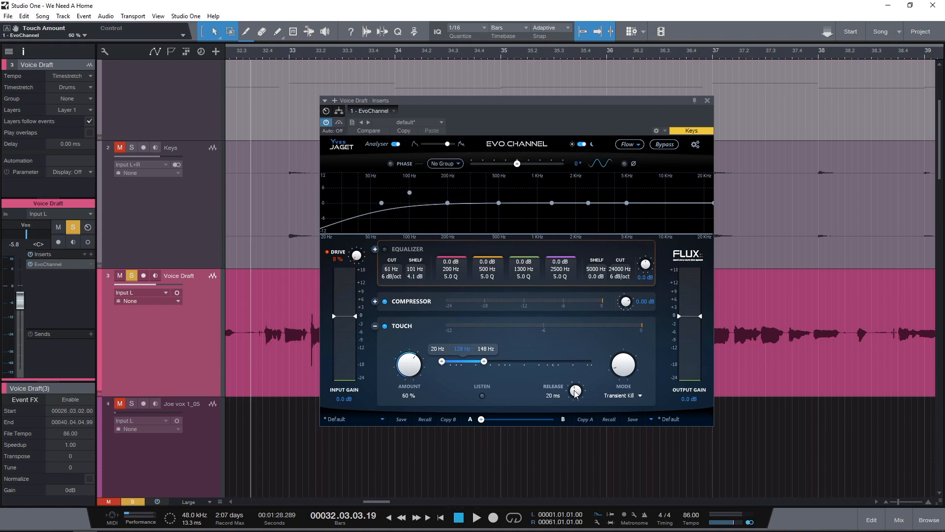
# Step: Increase the Touch release to 156 ms while auditioning the vocal
pyautogui.scroll(5, 575, 392)
pyautogui.press('space')
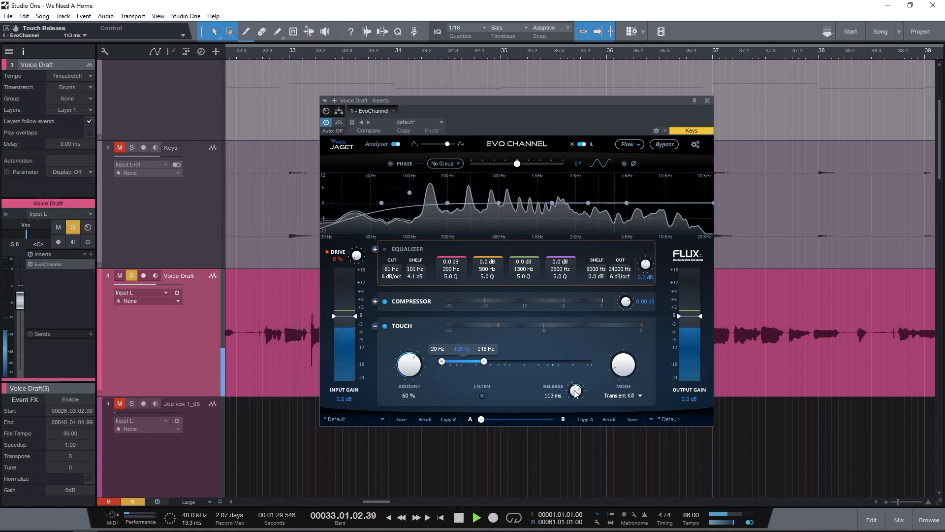
pyautogui.scroll(2, 575, 392)
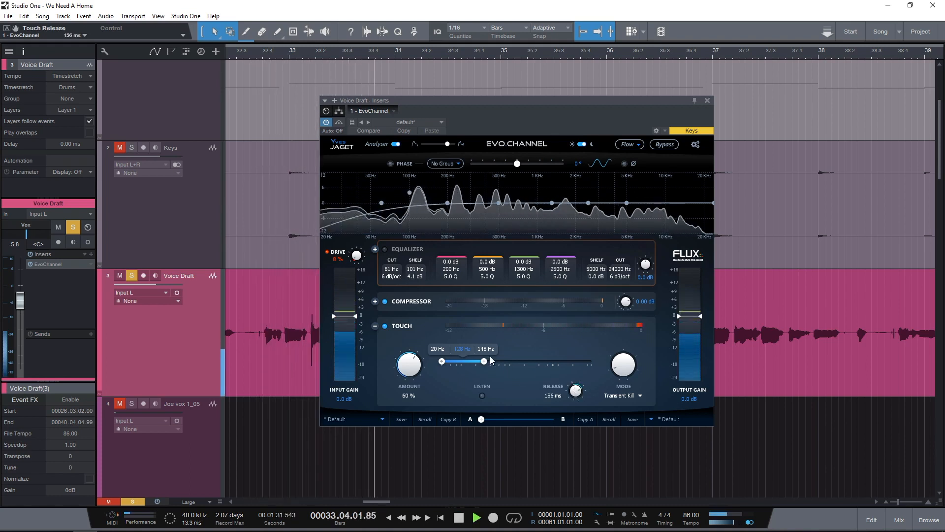
pyautogui.press('space')
# Step: Raise the Touch amount to 100%, audition the vocal, and extend the band's upper limit to 236 Hz
pyautogui.moveTo(409, 364); pyautogui.dragTo(414, 284)
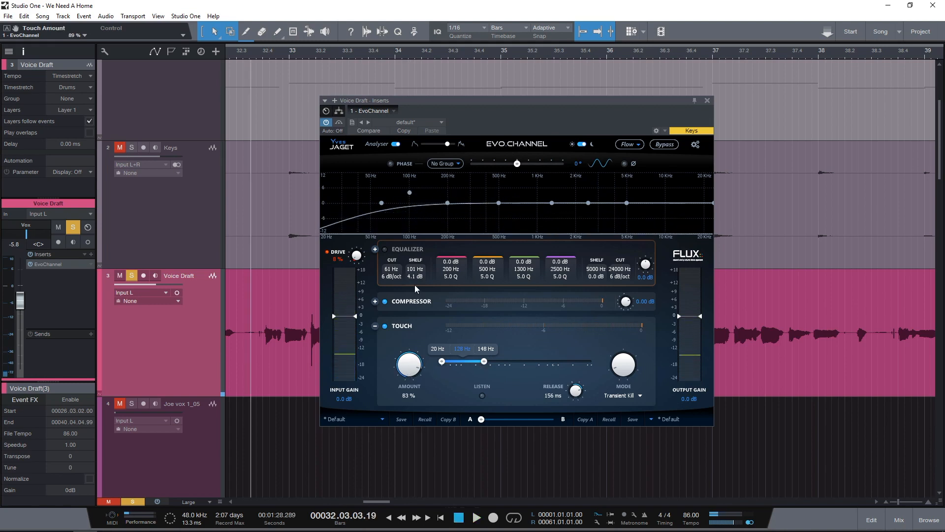
pyautogui.press('space')
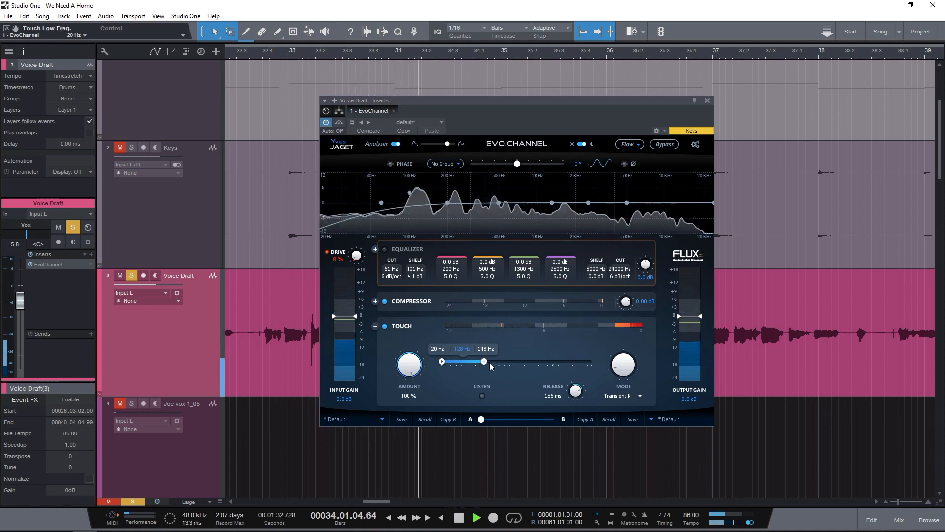
pyautogui.press('space')
pyautogui.moveTo(485, 362); pyautogui.dragTo(494, 365)
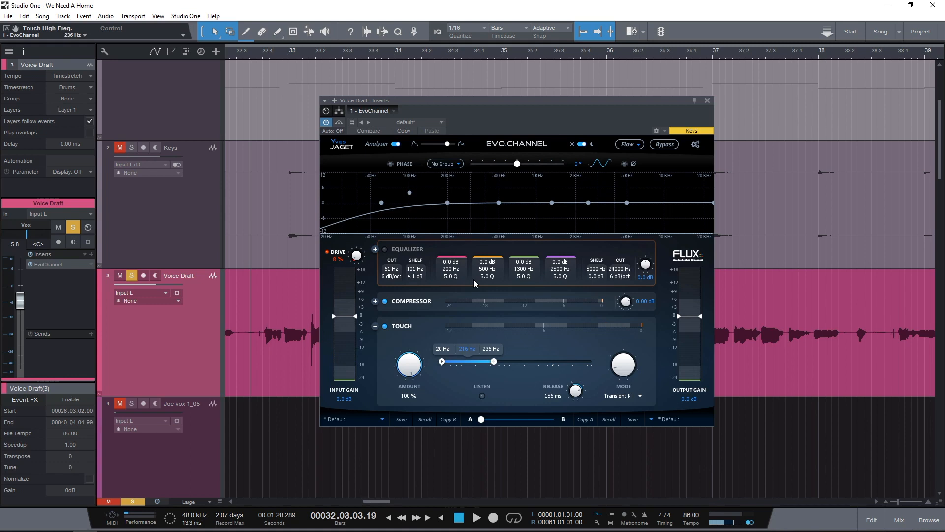
# Step: Check the signal flow order, re-enable the Equalizer, and view its expanded controls before returning to the expanded Touch section
pyautogui.click(629, 146)
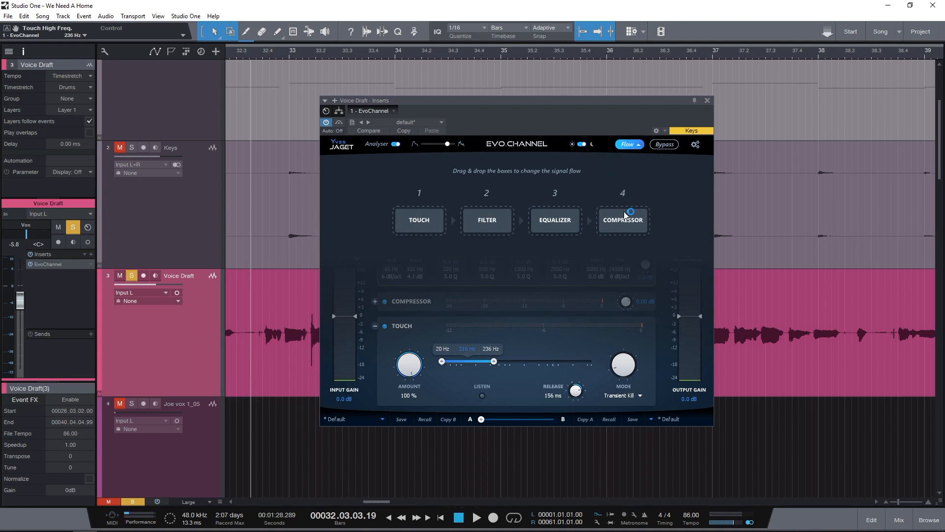
pyautogui.click(638, 146)
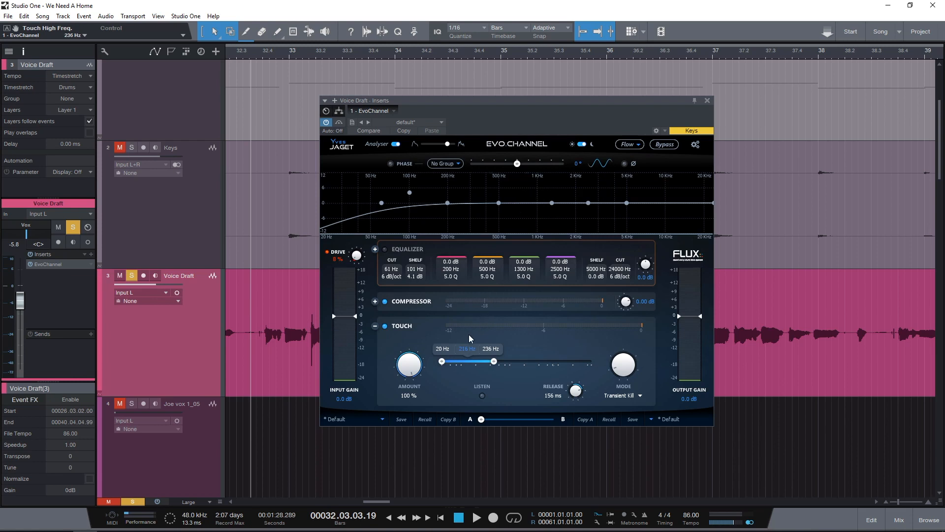
pyautogui.click(385, 249)
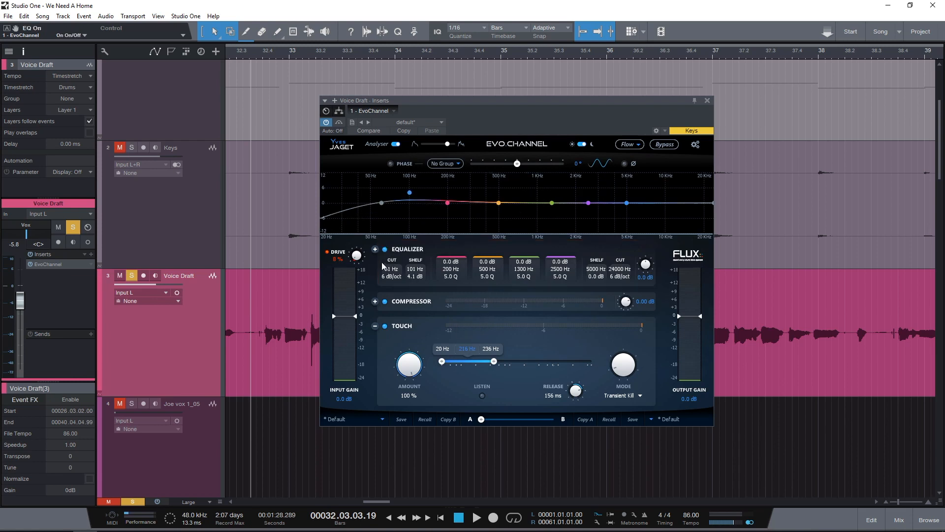
pyautogui.click(376, 250)
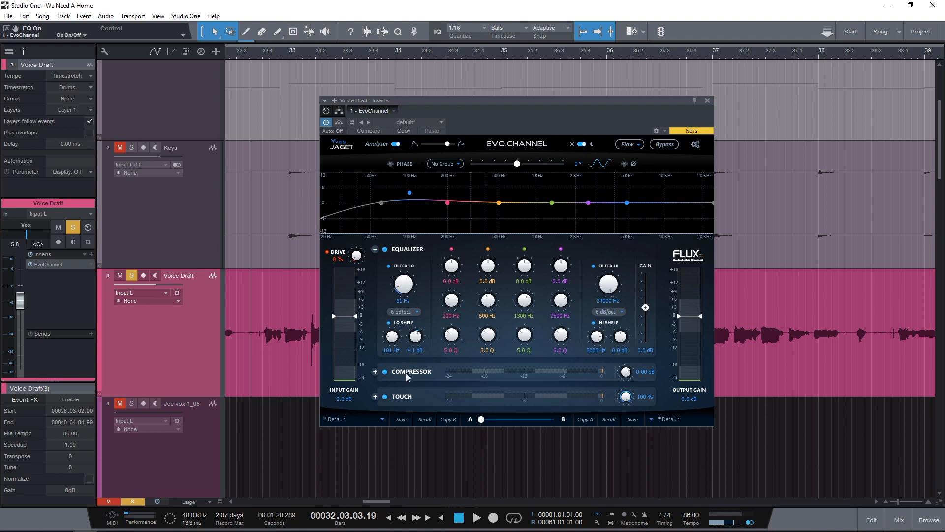
pyautogui.click(375, 397)
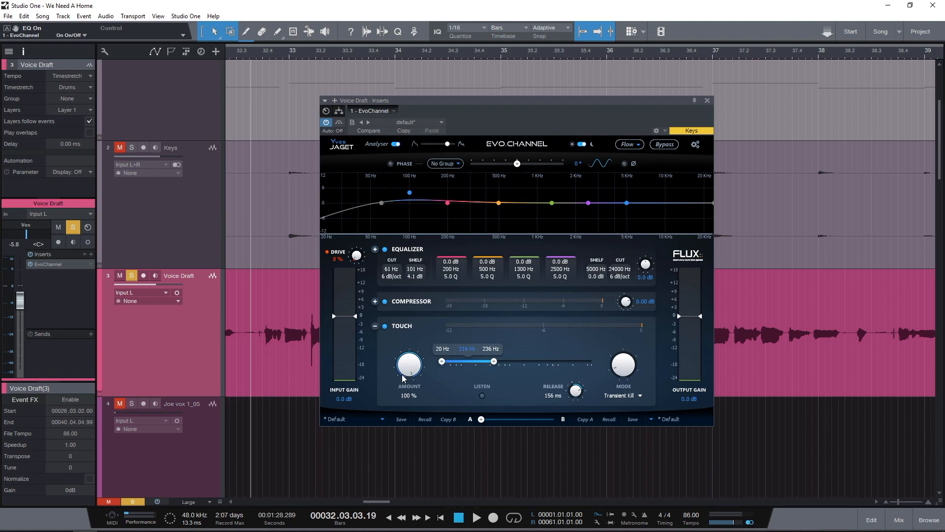
# Step: Audition the vocal and reduce the Touch release to 59 ms and the amount to 68%
pyautogui.press('space')
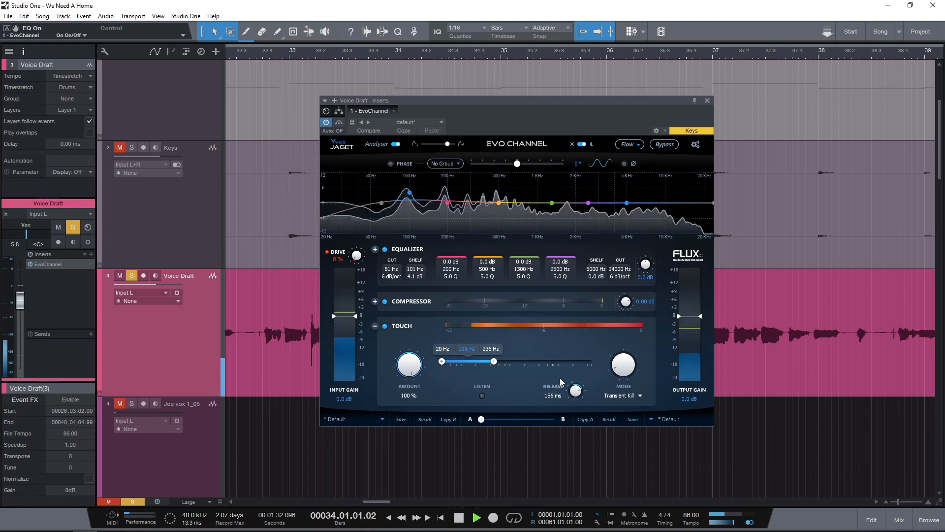
pyautogui.press('space')
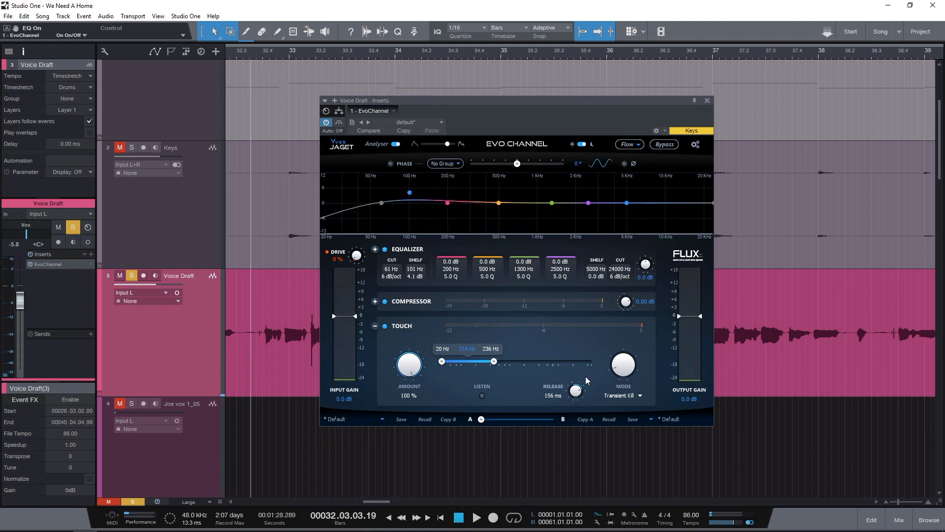
pyautogui.moveTo(579, 390)
pyautogui.mouseDown()
pyautogui.moveTo(584, 400)
pyautogui.moveTo(570, 394)
pyautogui.mouseUp()
pyautogui.press('space')
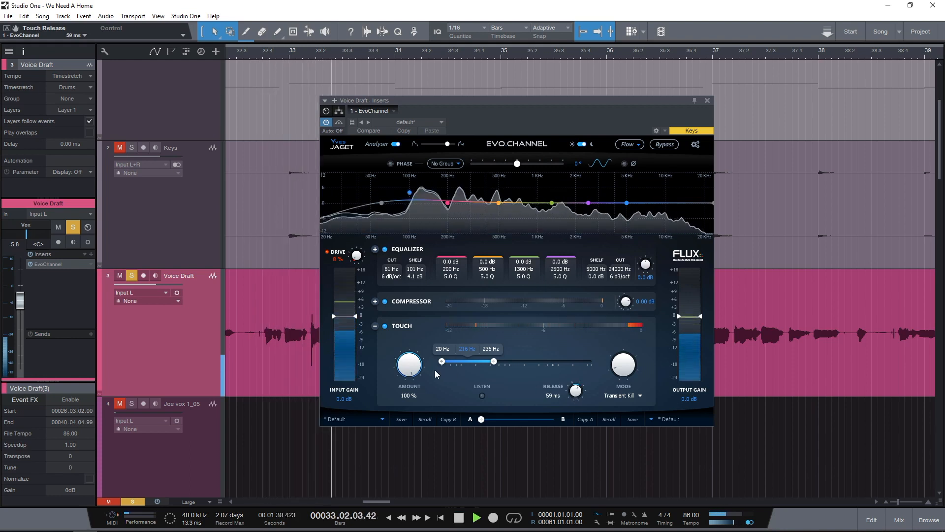
pyautogui.scroll(-6, 404, 366)
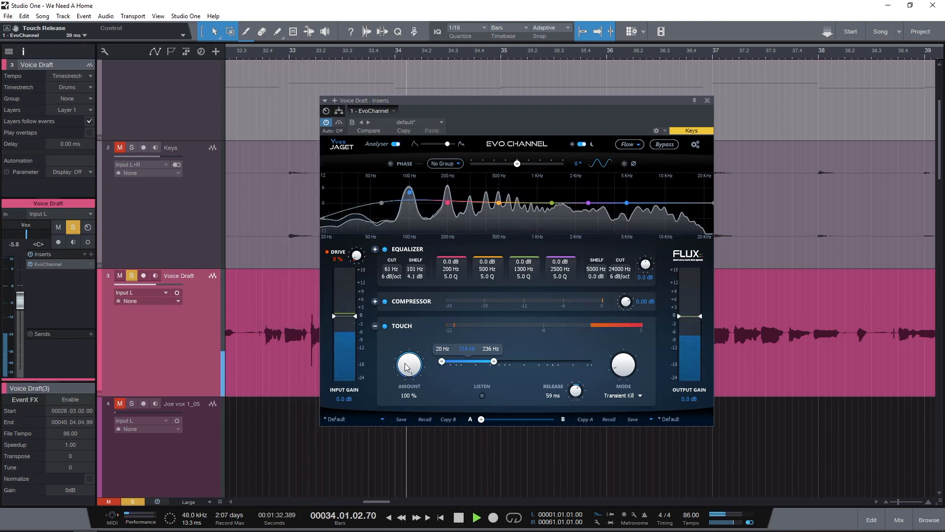
pyautogui.press('space')
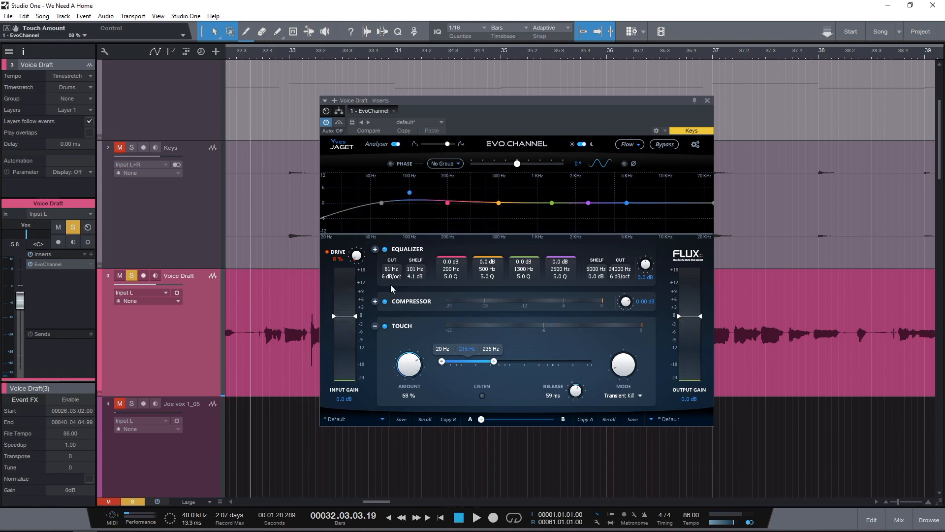
# Step: Set the EQ's low shelf to 3.1 dB at 103 Hz and the low cut to 67 Hz, and bypass the plug-in during playback
pyautogui.moveTo(409, 196); pyautogui.dragTo(410, 198)
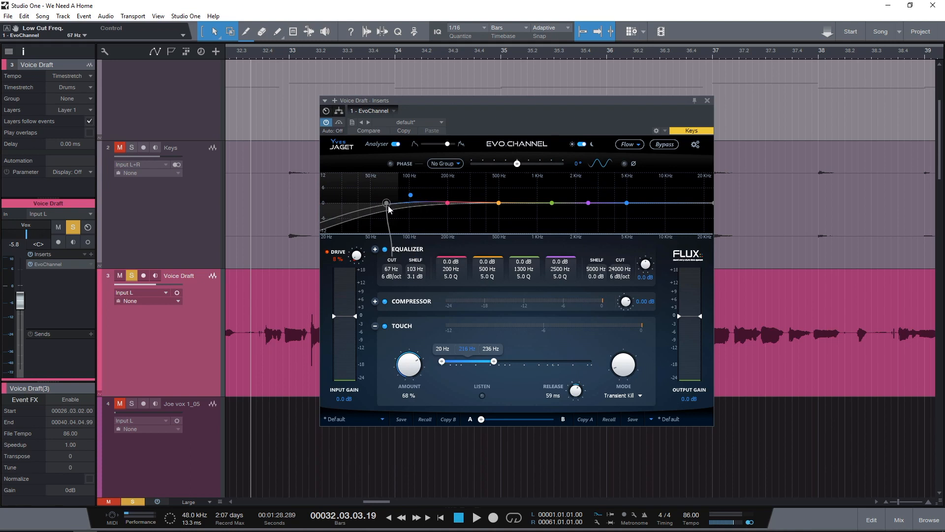
pyautogui.press('space')
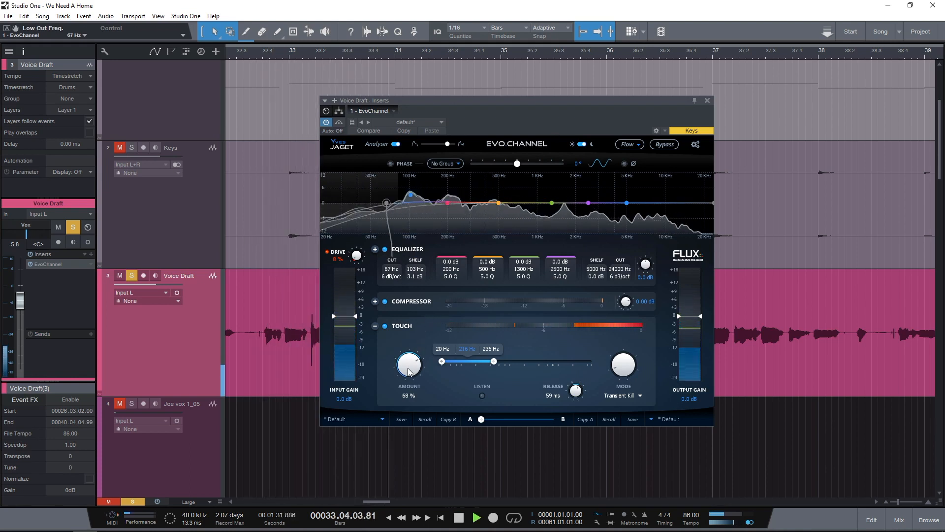
pyautogui.click(665, 144)
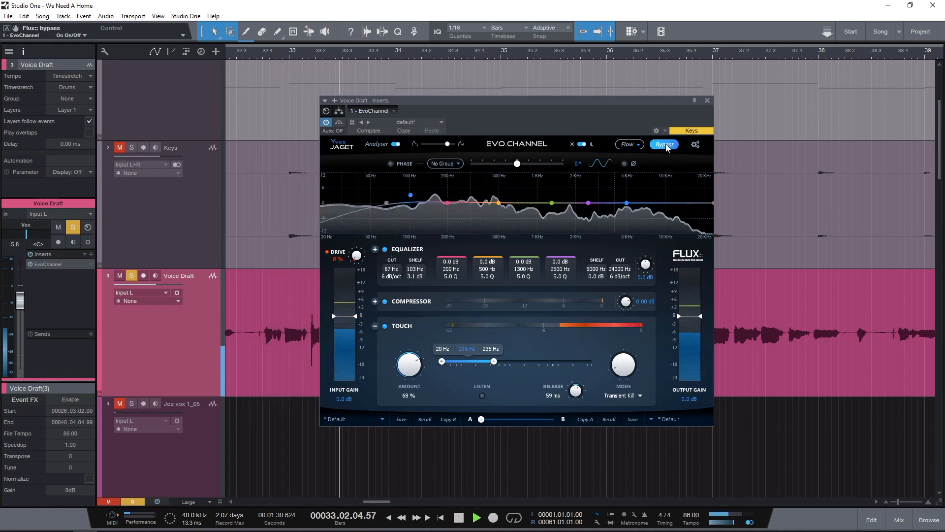
# Step: Take the plug-in out of bypass during playback and audition the processed vocal
pyautogui.click(665, 144)
pyautogui.press('space')
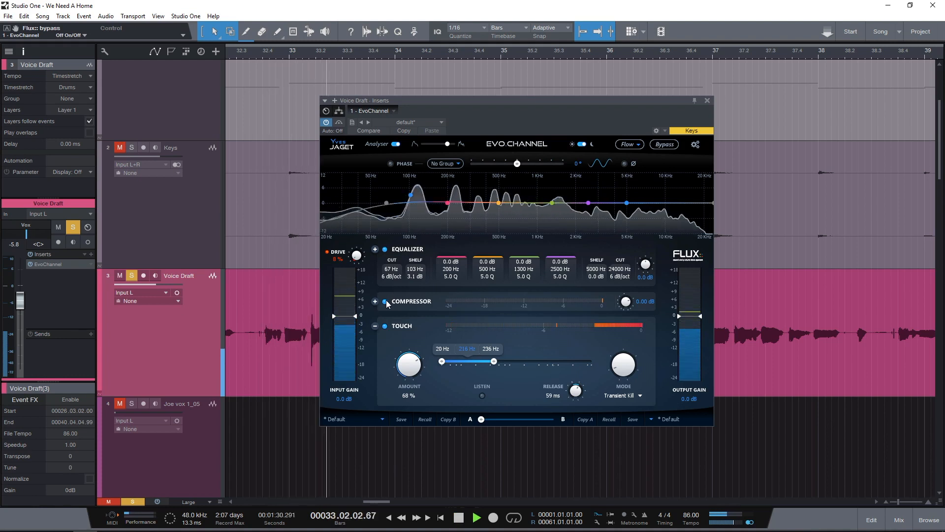
pyautogui.press('space')
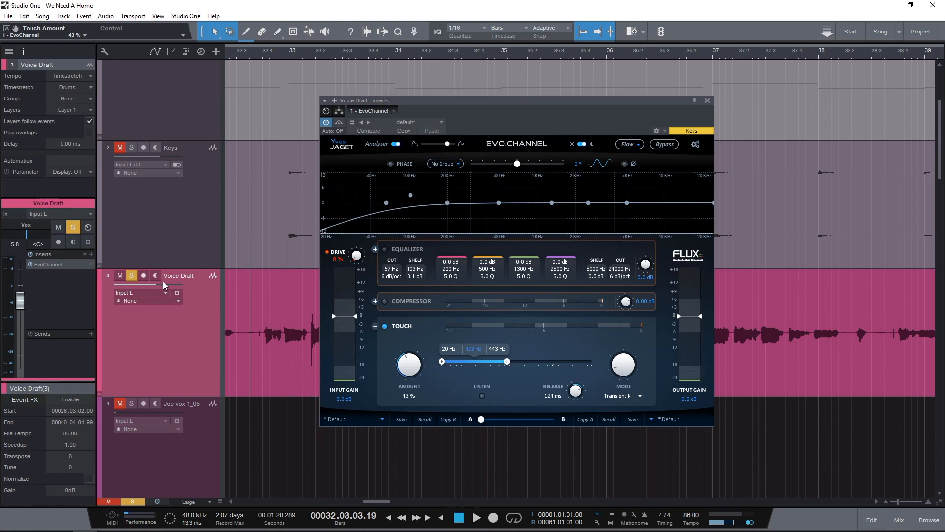
# Step: Unsolo and mute the Voice Draft track, solo the Drums folder, and bring up the Snare channel's EvoChannel
pyautogui.click(132, 275)
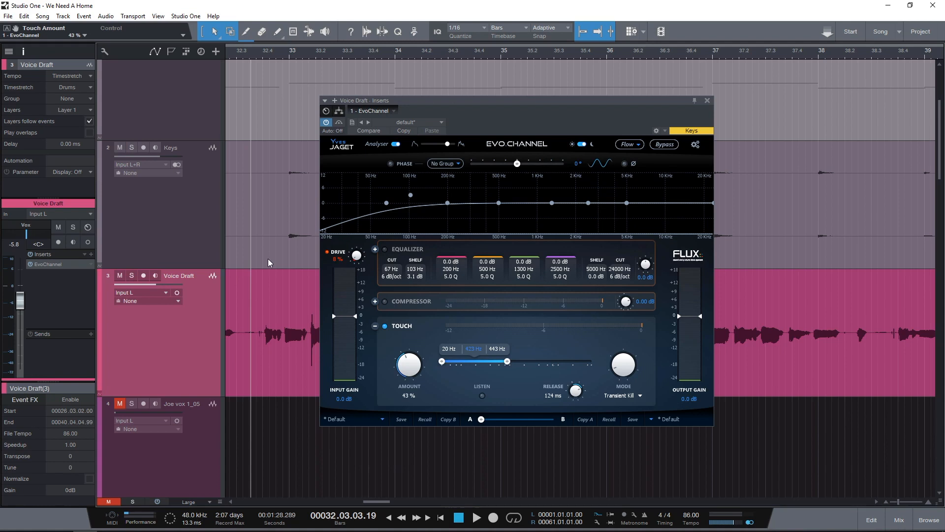
pyautogui.click(628, 365)
pyautogui.click(629, 365)
pyautogui.press('F3')
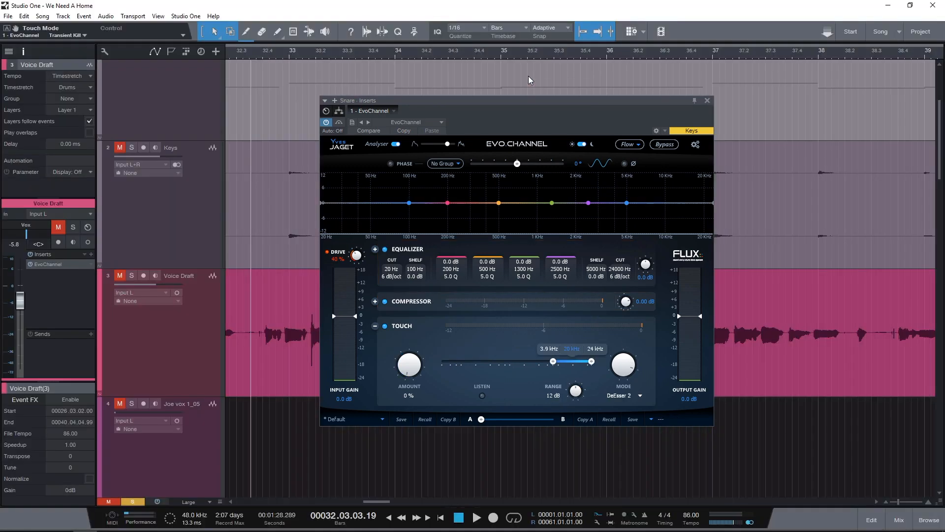
pyautogui.press('z')
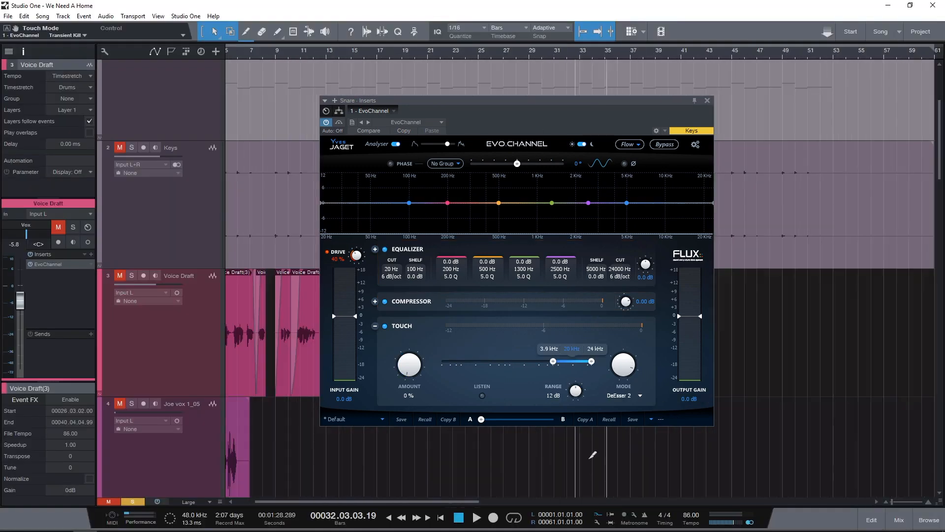
pyautogui.scroll(-6, 423, 471)
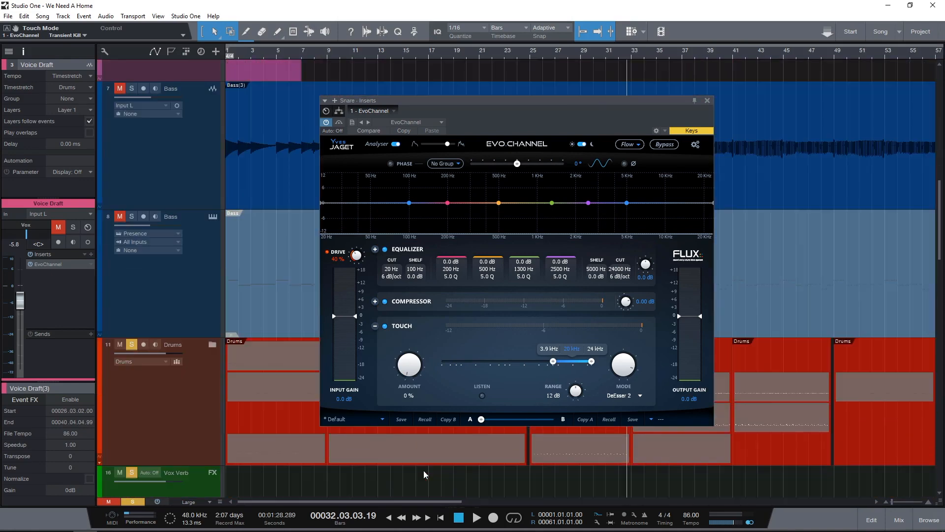
# Step: Place the playback start at bar 35 of the song and audition the unprocessed snare
pyautogui.click(655, 454)
pyautogui.press('space')
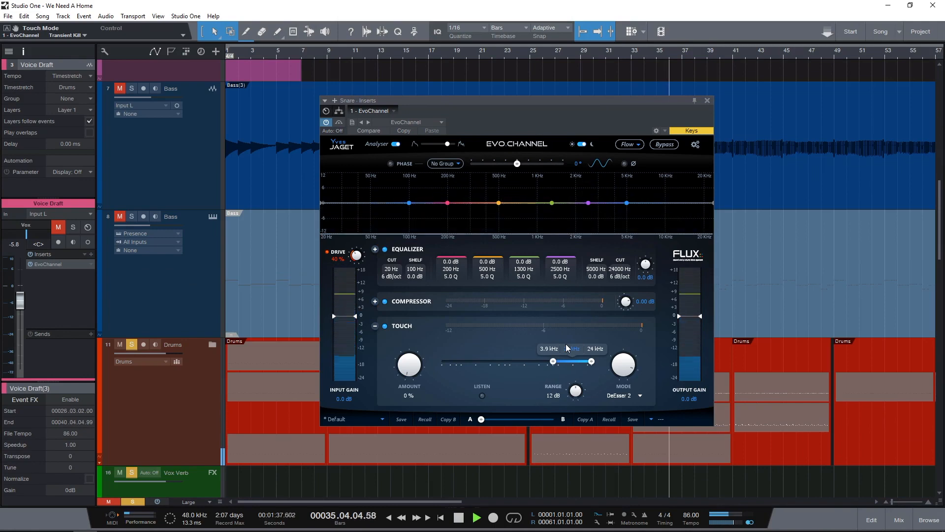
pyautogui.press('space')
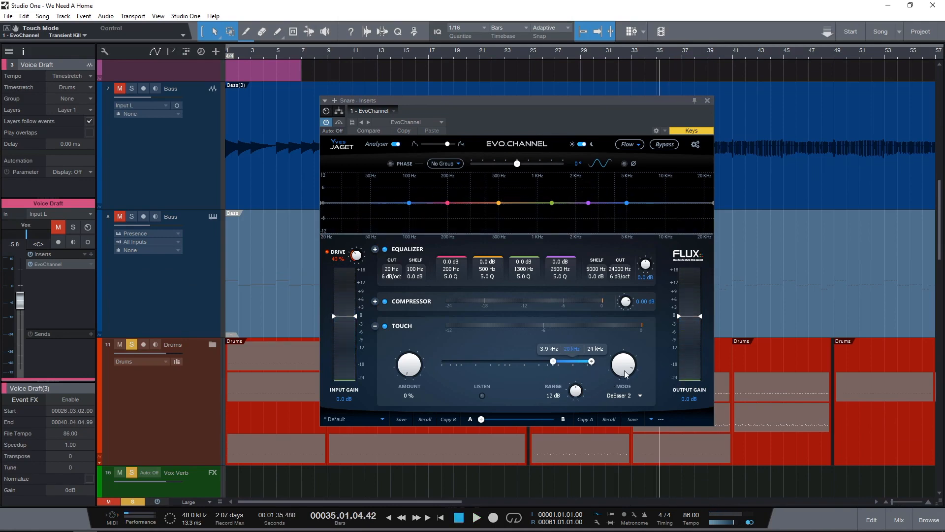
# Step: Set the snare's Touch mode to Sustain Boost, the band's lower limit to 20 Hz, and the amount to 100%
pyautogui.scroll(-2, 625, 374)
pyautogui.moveTo(555, 361); pyautogui.dragTo(391, 363)
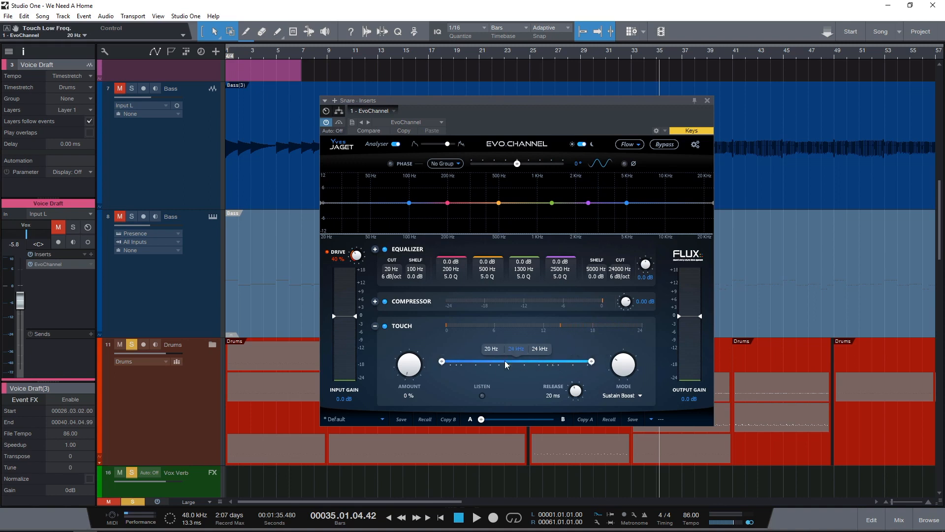
pyautogui.moveTo(408, 372); pyautogui.dragTo(408, 242)
pyautogui.moveTo(436, 197); pyautogui.dragTo(436, 182)
# Step: Compare the snare playback with Touch enabled and disabled, leaving Touch enabled
pyautogui.press('space')
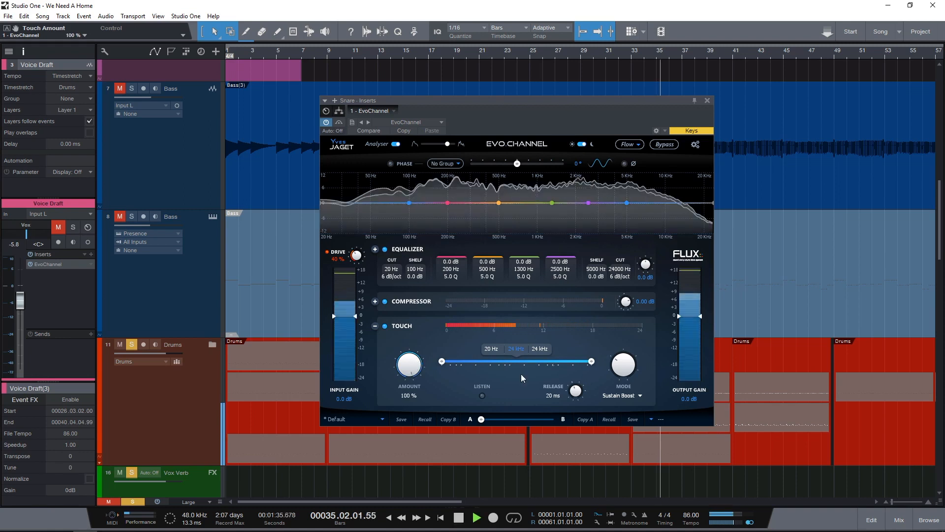
pyautogui.press('space')
pyautogui.click(385, 326)
pyautogui.press('space')
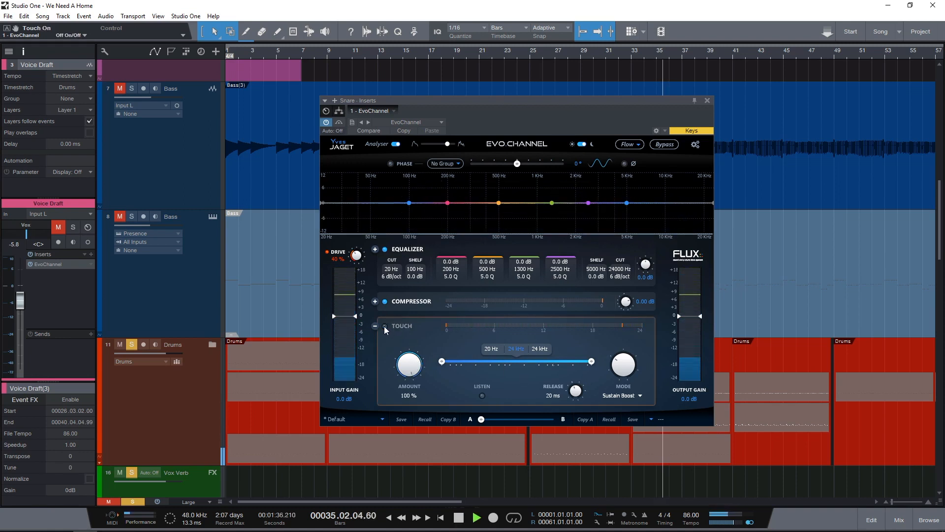
pyautogui.click(385, 326)
pyautogui.press('space')
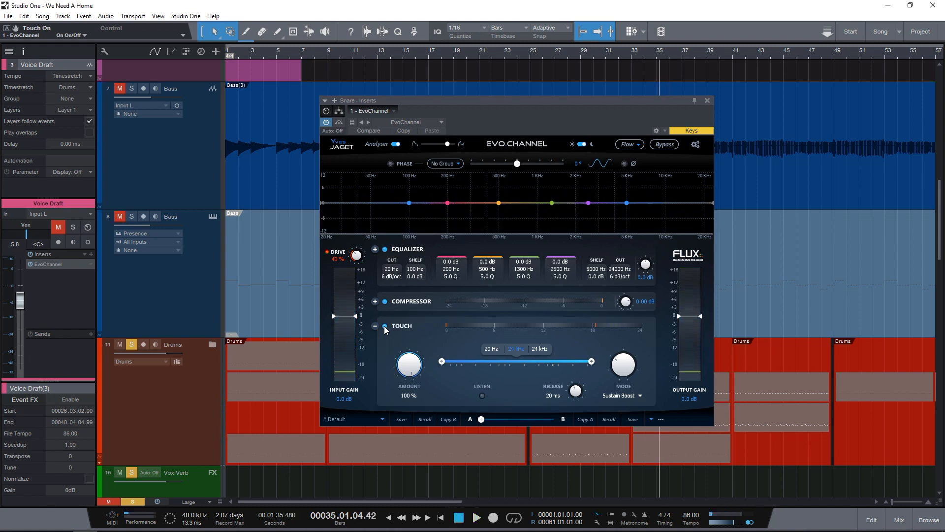
pyautogui.press('space')
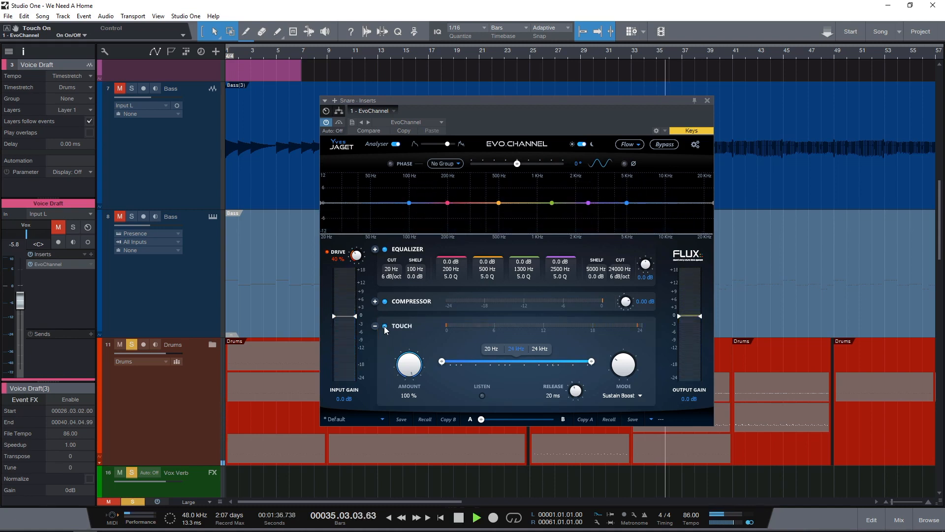
pyautogui.press('space')
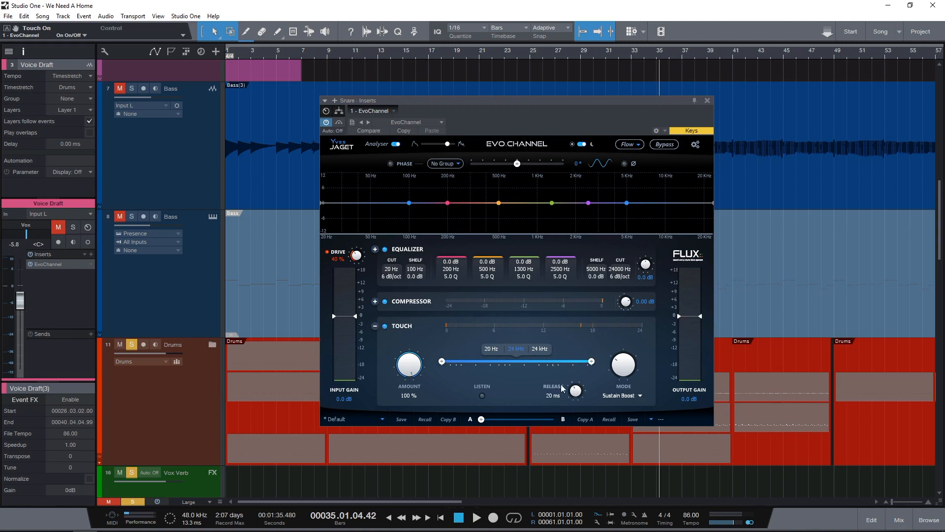
# Step: Raise the Touch release to 145 ms while playing the snare
pyautogui.press('space')
pyautogui.moveTo(575, 391); pyautogui.dragTo(578, 353)
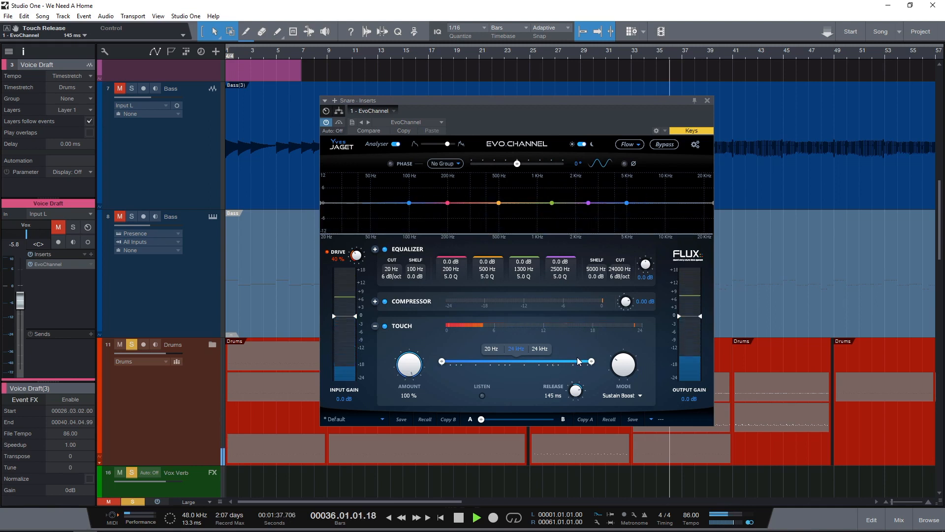
pyautogui.press('space')
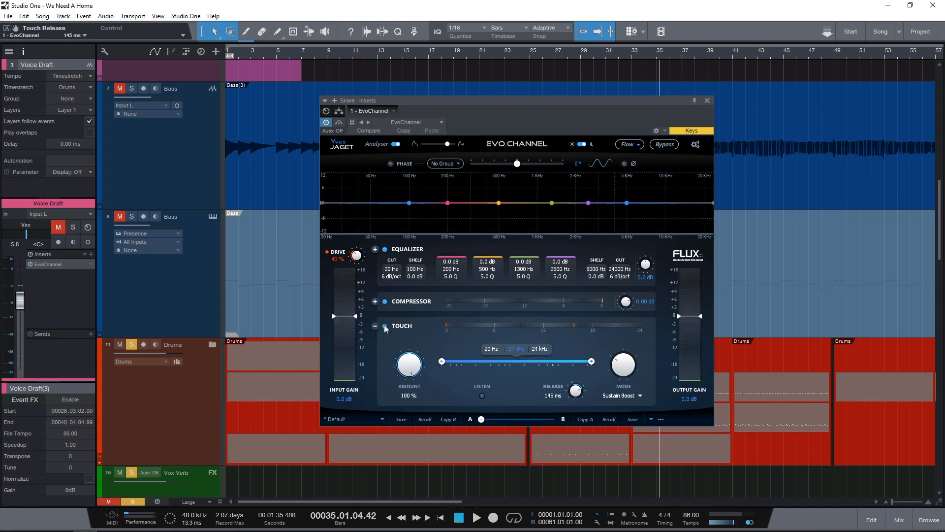
# Step: Audition the snare with Touch disabled, re-enable Touch, and replay the same passage with the longer release
pyautogui.click(385, 326)
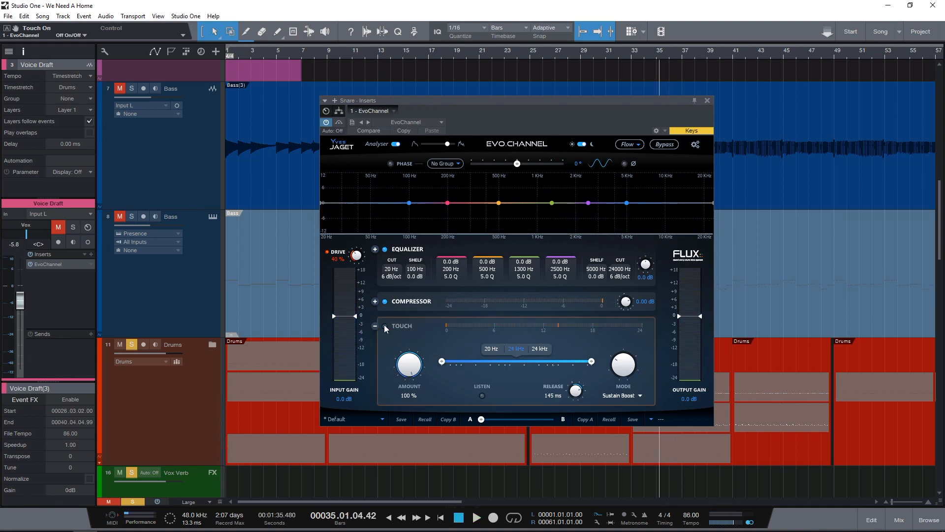
pyautogui.press('space')
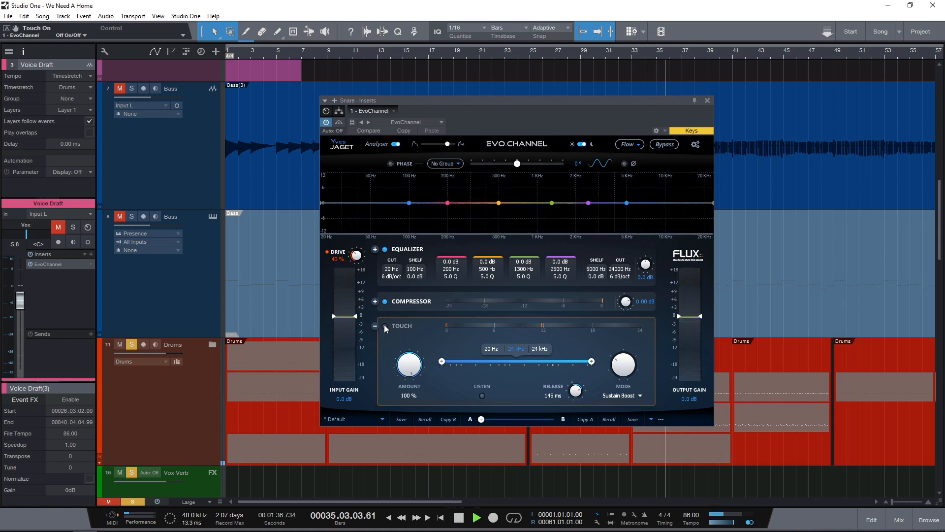
pyautogui.press('space')
pyautogui.click(384, 326)
pyautogui.press('space')
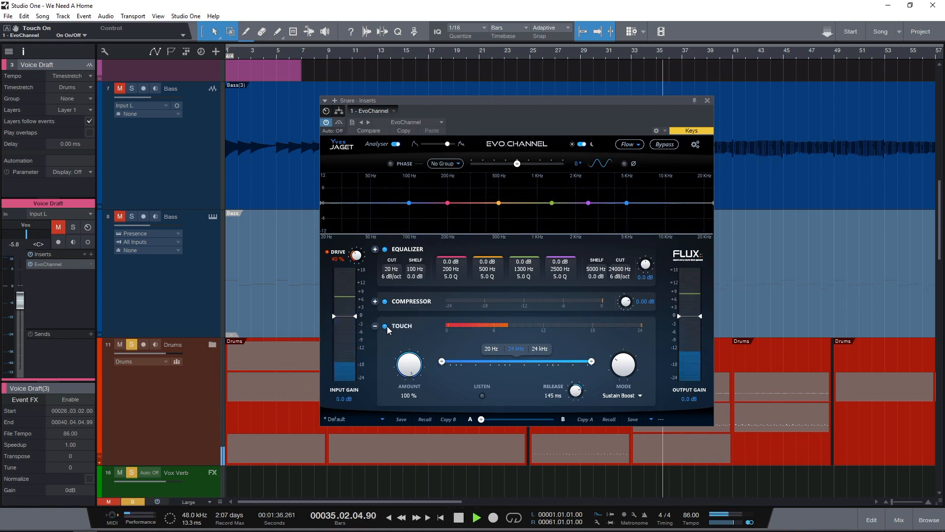
pyautogui.press('space')
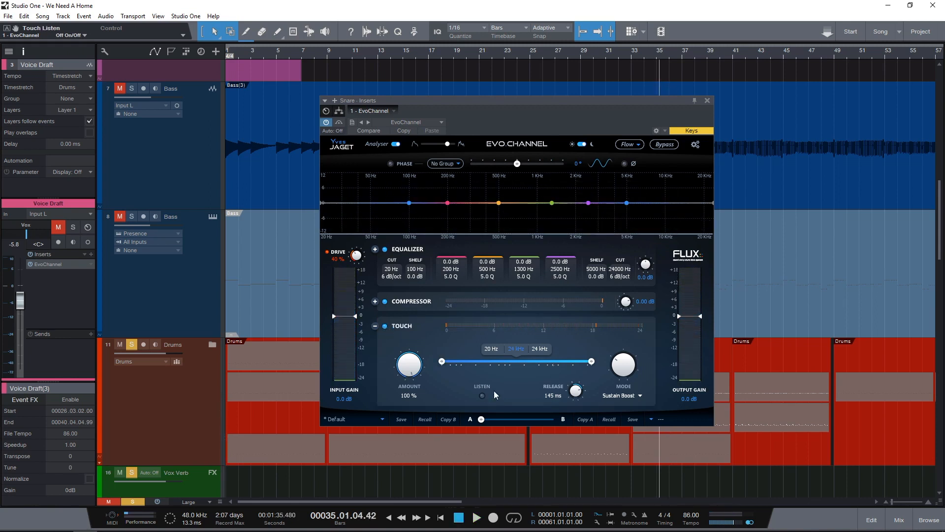
# Step: Change the Touch mode to Sustain Kill and audition the snare with the full frequency band
pyautogui.moveTo(590, 363)
pyautogui.mouseDown()
pyautogui.moveTo(517, 363)
pyautogui.moveTo(607, 364)
pyautogui.mouseUp()
pyautogui.scroll(-1, 624, 373)
pyautogui.press('space')
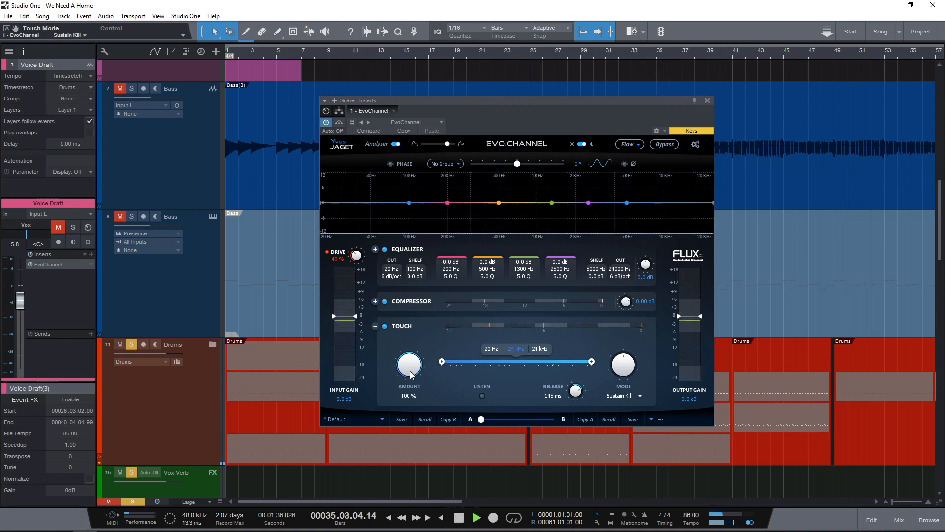
pyautogui.press('space')
# Step: Disable Touch, start playback, and re-enable it mid-passage to compare the effect of Sustain Kill
pyautogui.click(385, 327)
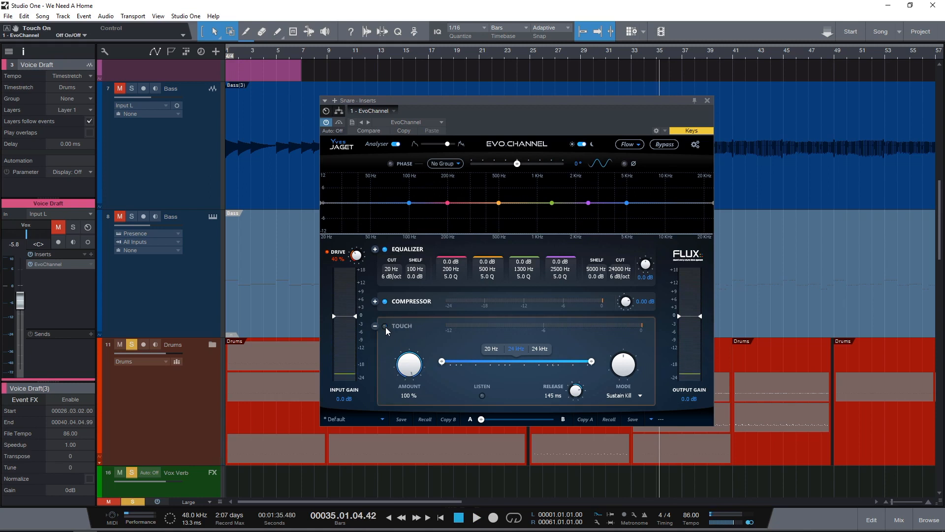
pyautogui.press('space')
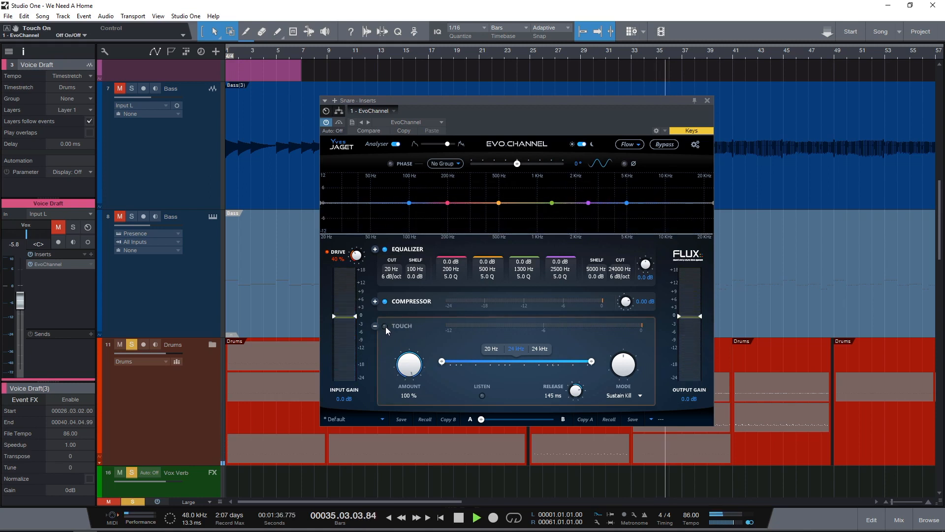
pyautogui.click(385, 327)
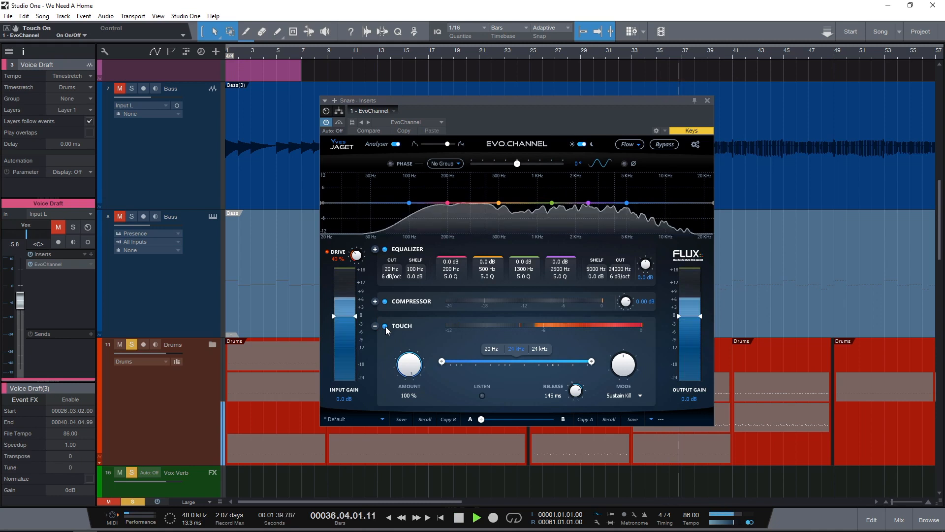
pyautogui.press('space')
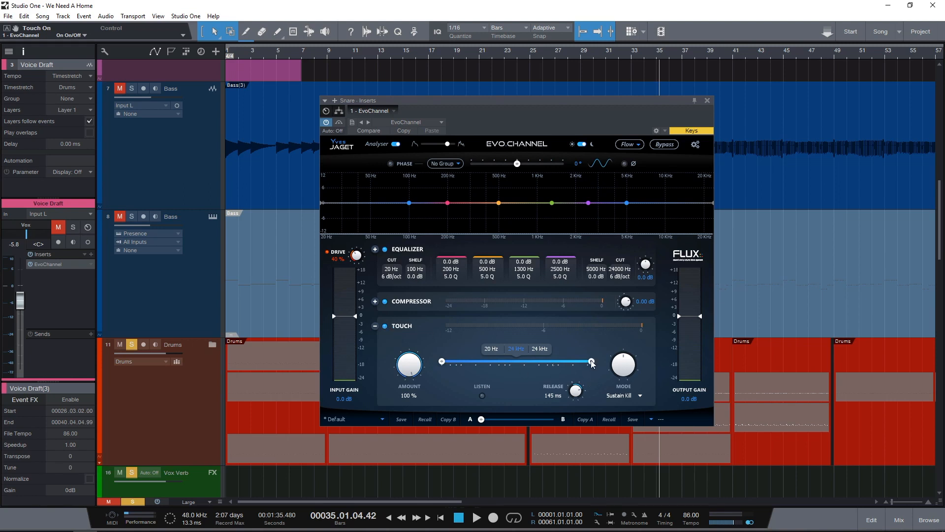
# Step: Sweep the Touch band with Listen active and set it to 221 Hz–24 kHz, switching Listen back off
pyautogui.moveTo(592, 361); pyautogui.dragTo(508, 362)
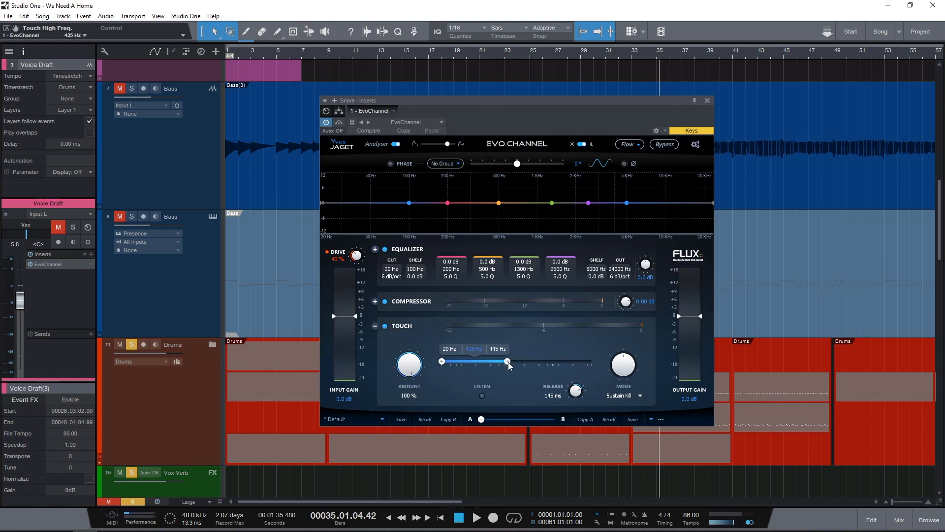
pyautogui.click(480, 396)
pyautogui.press('space')
pyautogui.moveTo(472, 353); pyautogui.dragTo(591, 361)
pyautogui.press('space')
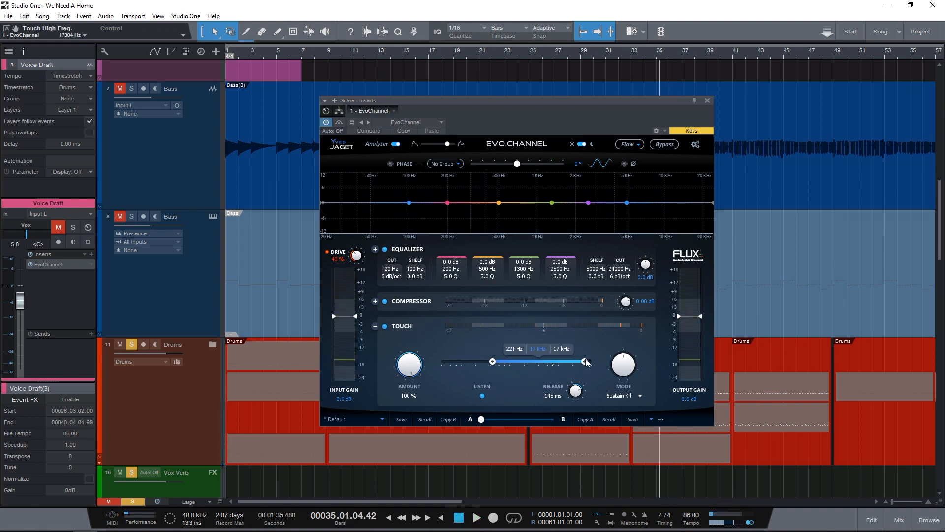
pyautogui.click(482, 395)
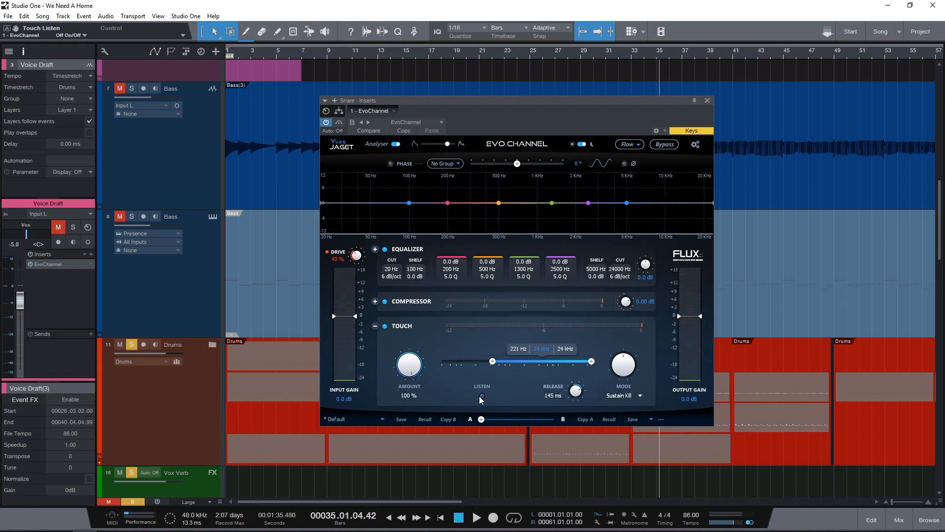
# Step: Compare the snare without Touch and with Sustain Kill limited to the narrowed band
pyautogui.click(385, 326)
pyautogui.press('space')
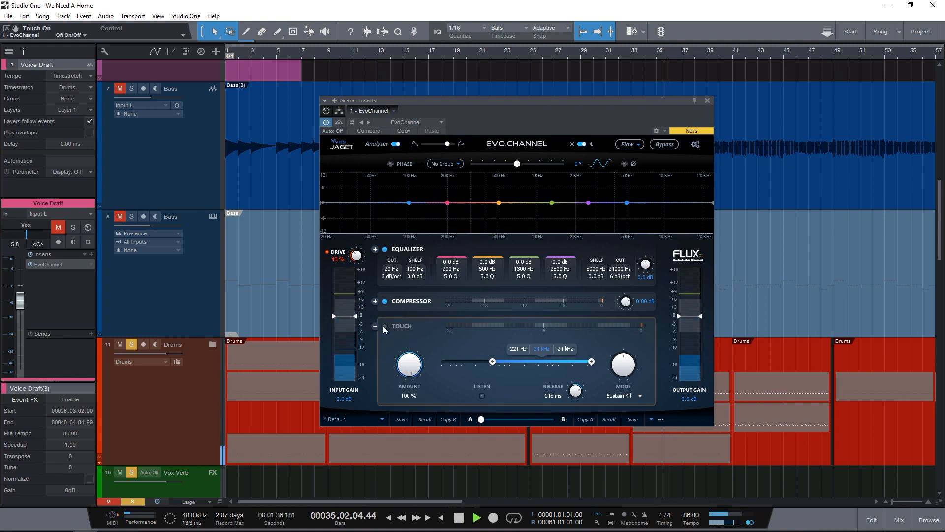
pyautogui.click(385, 326)
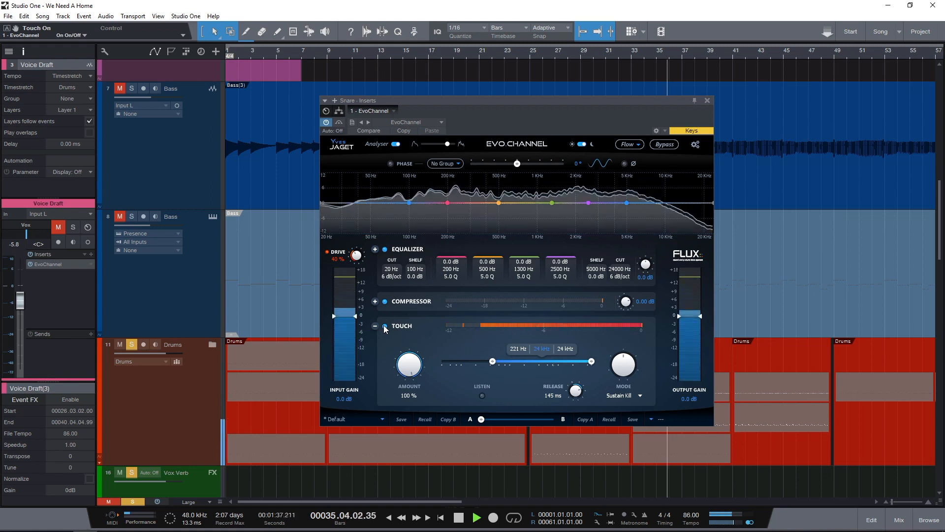
pyautogui.press('space')
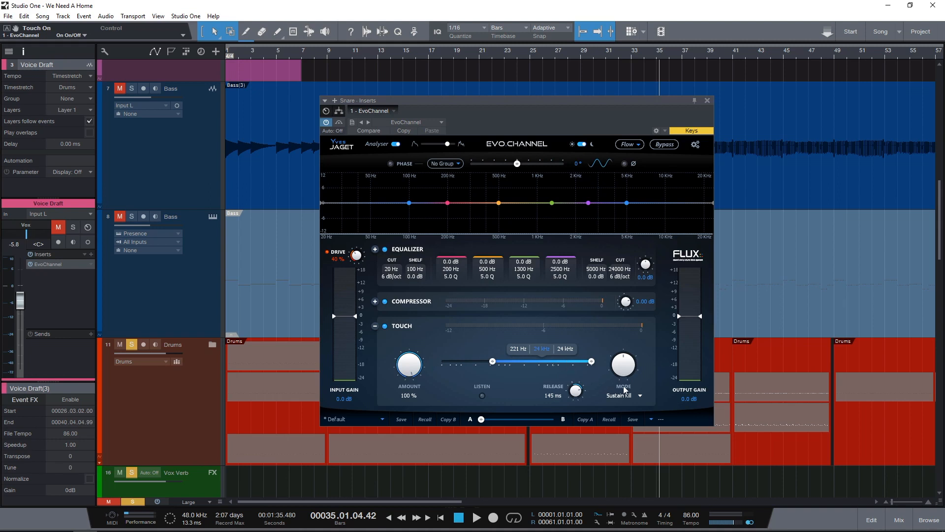
# Step: Raise the Touch band's lower limit to 3.9 kHz and change the mode to DeEsser 1
pyautogui.moveTo(492, 362); pyautogui.dragTo(545, 361)
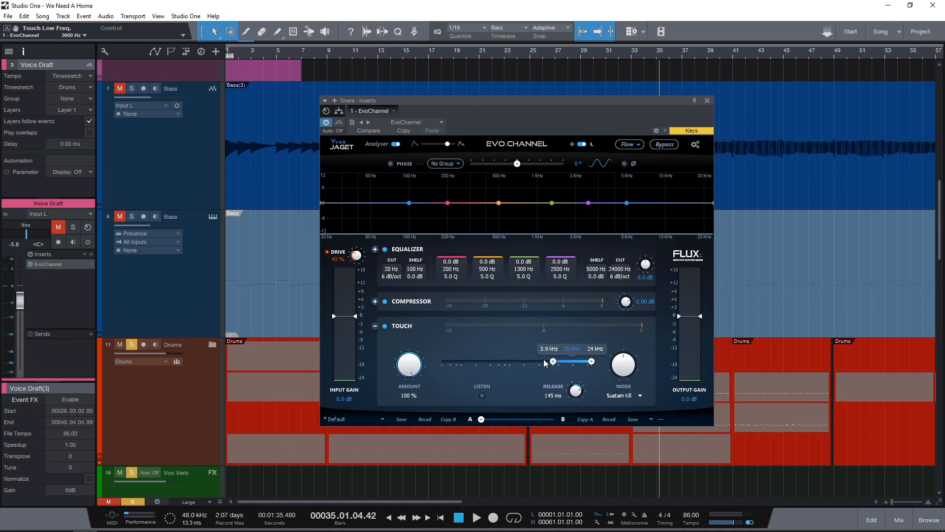
pyautogui.click(624, 374)
# Step: Select the vocal track below Voice Draft with its EvoChannel showing, then unmute and solo that track
pyautogui.scroll(5, 268, 168)
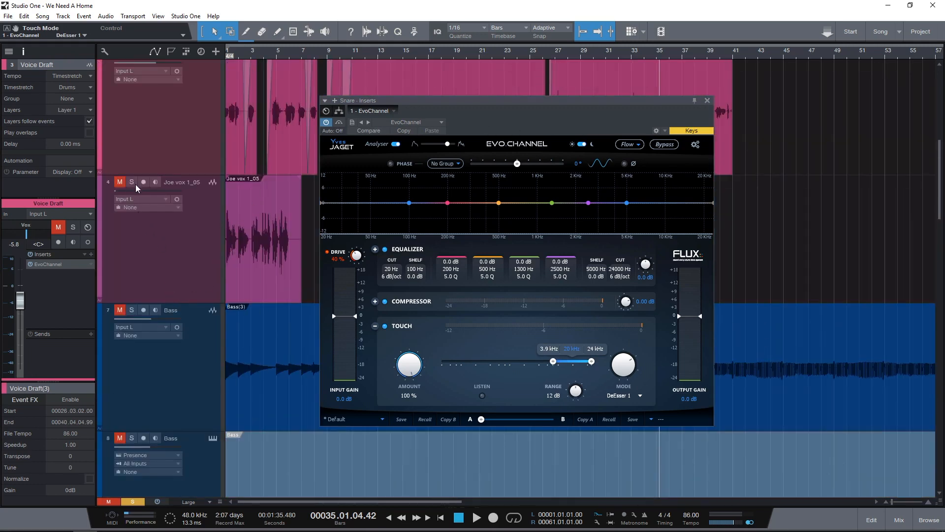
pyautogui.click(136, 187)
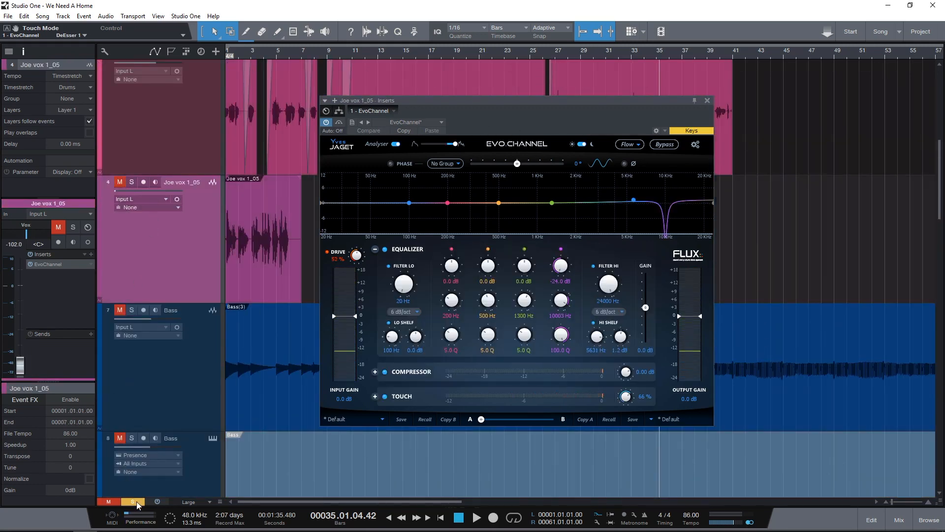
pyautogui.press('m')
pyautogui.press('s')
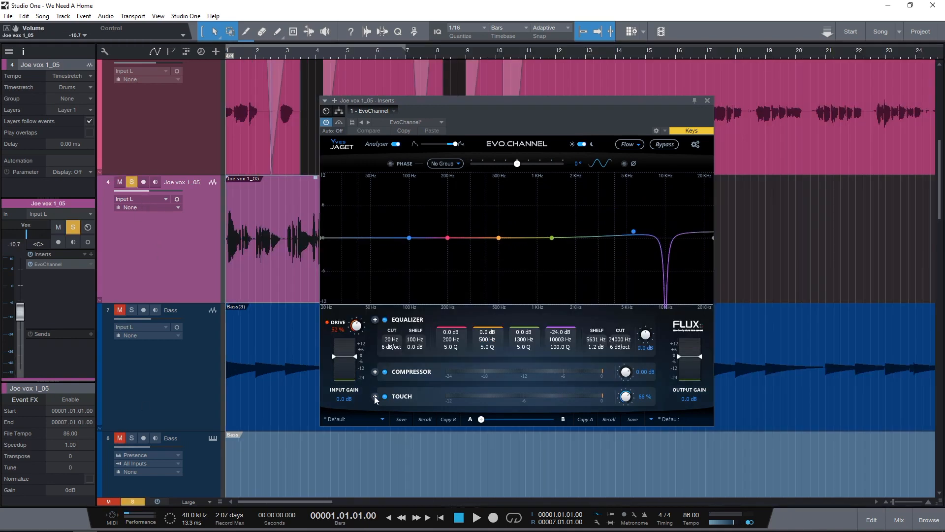
# Step: Expand EvoChannel's Touch section, set the range to 12 dB and play the vocal with the amount at 0 %
pyautogui.click(375, 326)
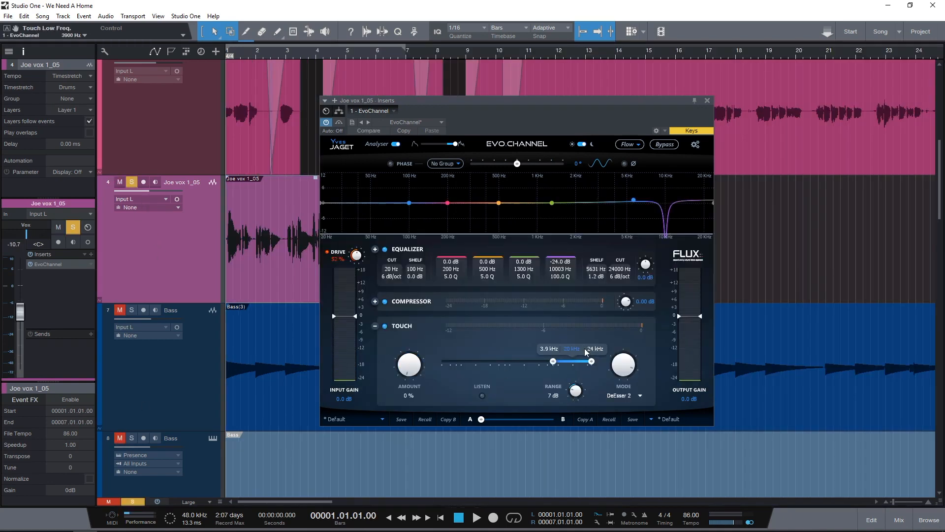
pyautogui.scroll(5, 564, 388)
pyautogui.press('space')
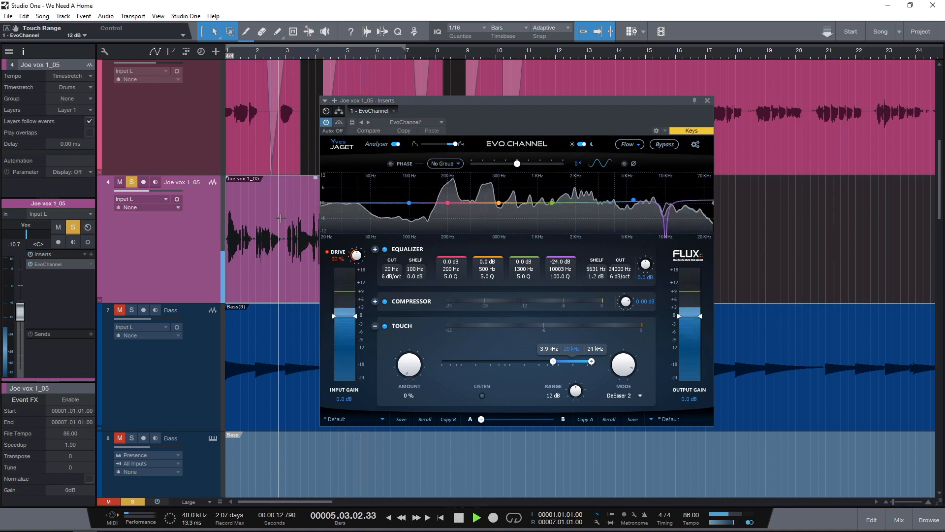
pyautogui.press('space')
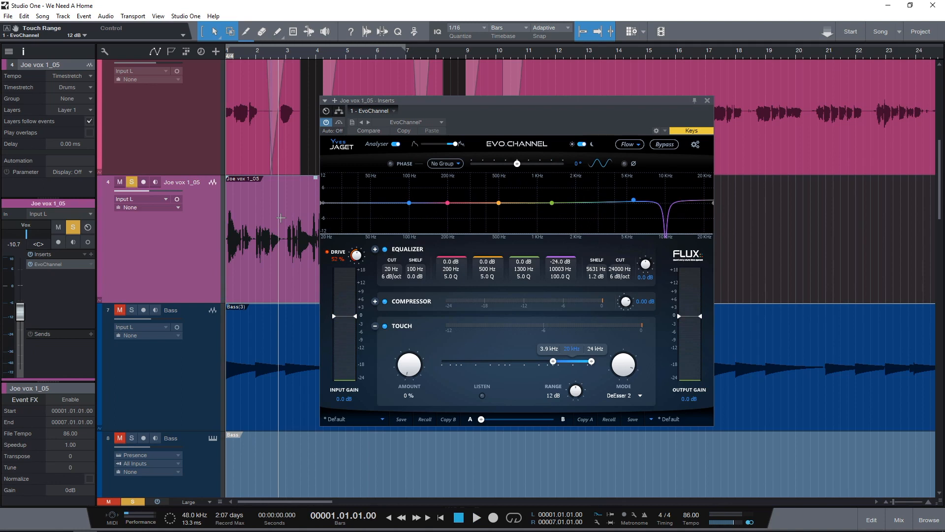
pyautogui.press('space')
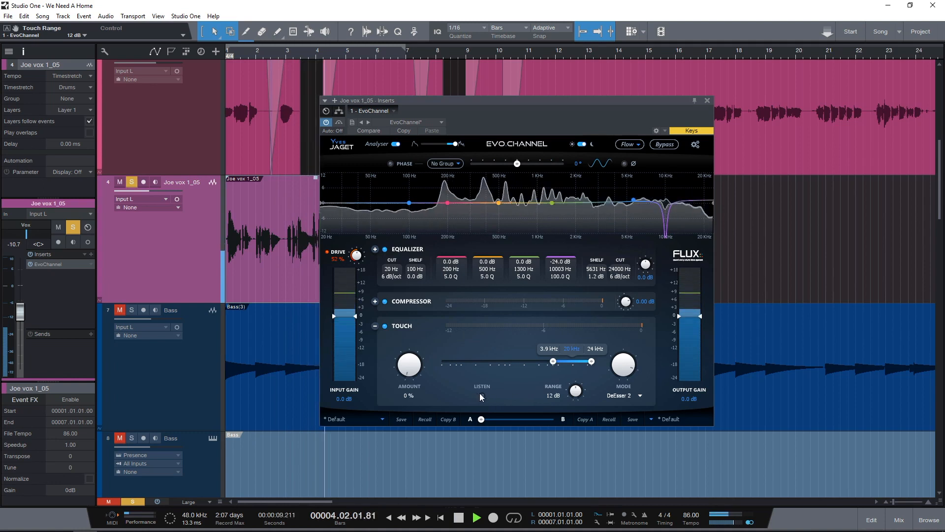
pyautogui.press('space')
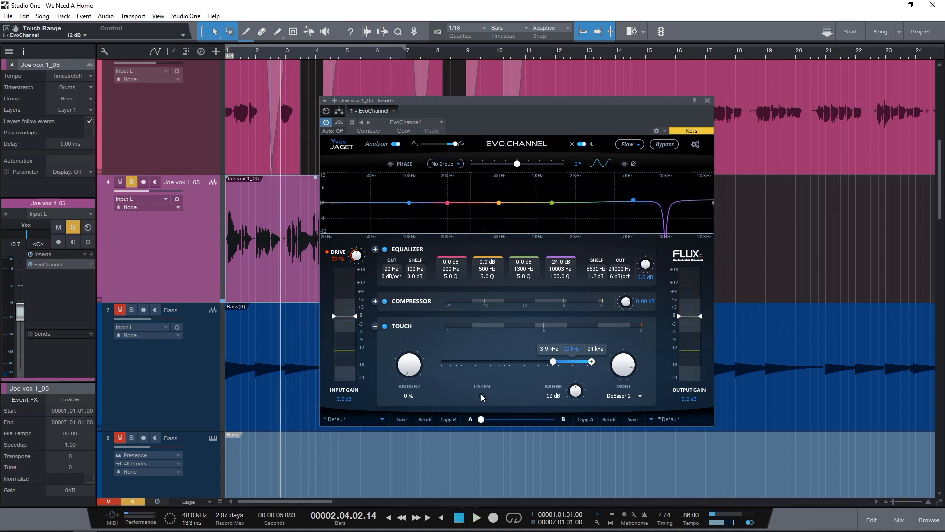
# Step: Audition the Touch band with Listen active while setting it to 1.8 kHz–24 kHz, switching Listen back off
pyautogui.click(482, 395)
pyautogui.moveTo(552, 366)
pyautogui.mouseDown()
pyautogui.moveTo(512, 365)
pyautogui.moveTo(537, 365)
pyautogui.moveTo(510, 348)
pyautogui.moveTo(565, 353)
pyautogui.mouseUp()
pyautogui.press('space')
pyautogui.press('space')
pyautogui.press('space')
pyautogui.press('space')
pyautogui.click(482, 395)
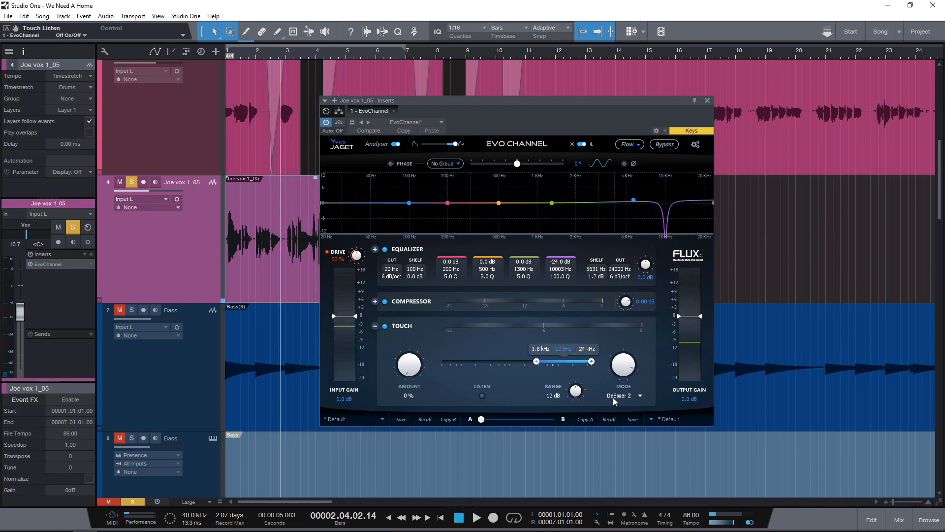
# Step: Set the Touch mode to DeEsser 1 with an amount of 94 % and play the vocal
pyautogui.scroll(-1, 623, 375)
pyautogui.scroll(5, 413, 374)
pyautogui.scroll(4, 415, 374)
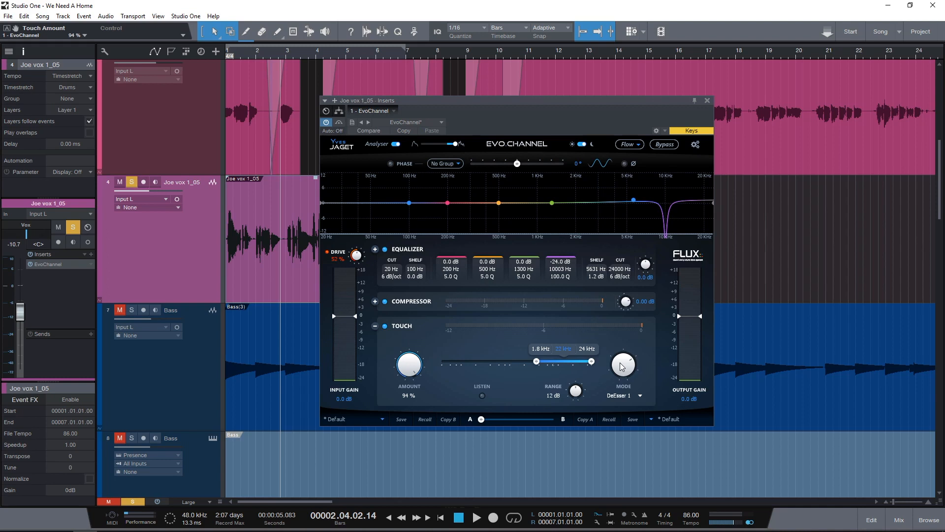
pyautogui.press('space')
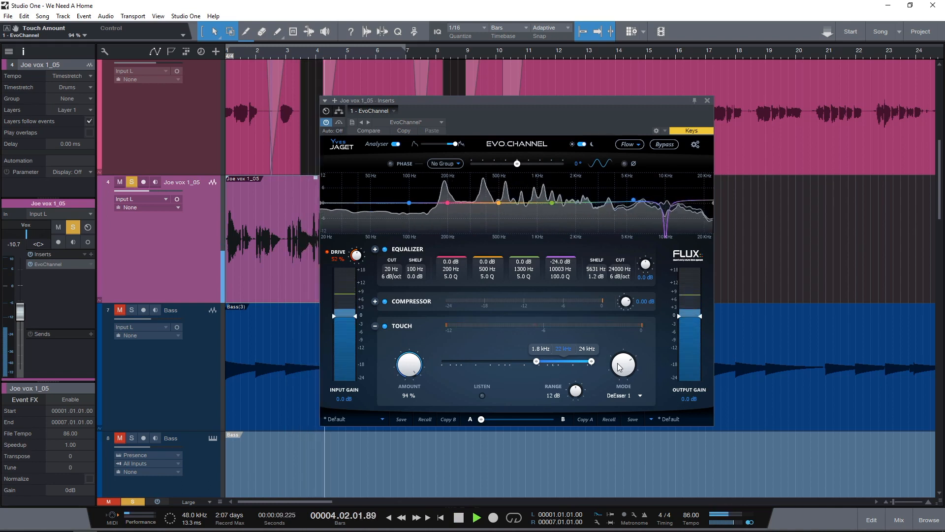
# Step: Switch the Touch mode to DeEsser 2 and replay the same vocal passage
pyautogui.scroll(1, 622, 367)
pyautogui.press('space')
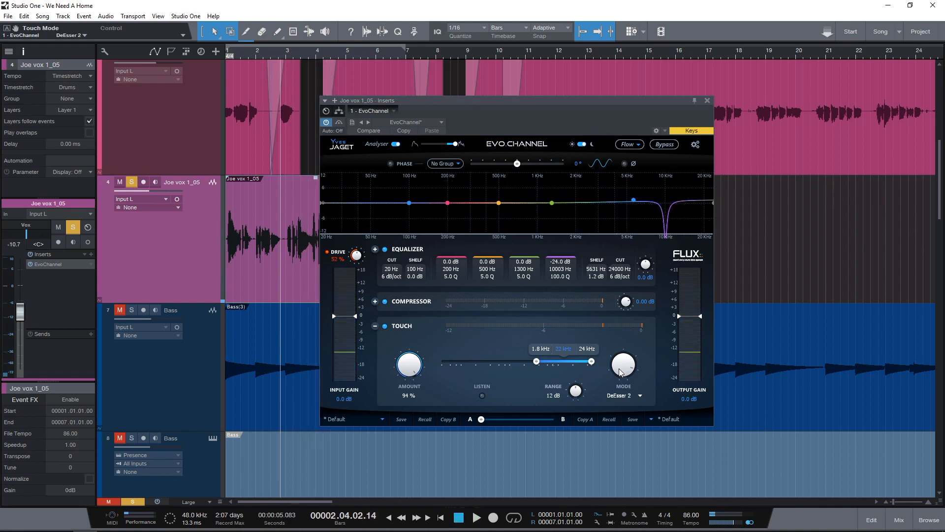
pyautogui.press('space')
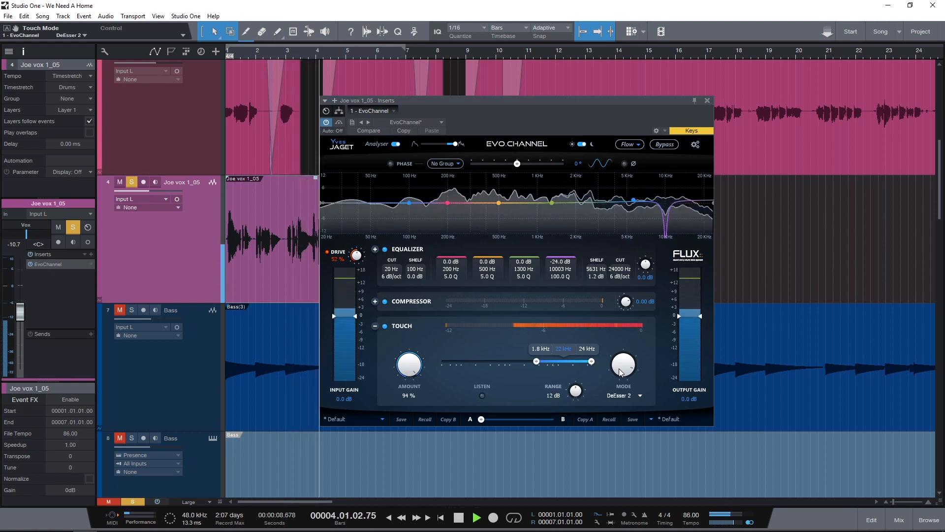
pyautogui.press('space')
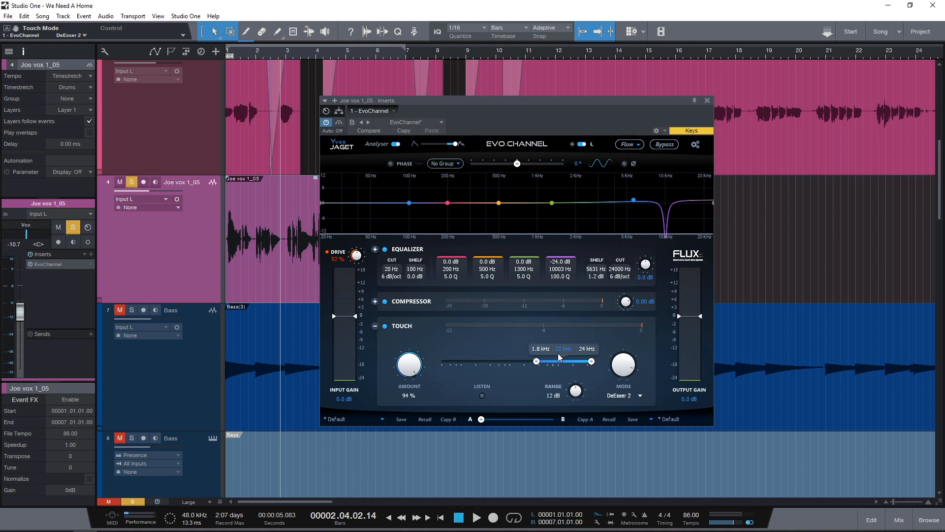
# Step: Return the Touch mode to DeEsser 1, reduce the range to 7 dB and the amount to 74 %, and audition it
pyautogui.click(626, 378)
pyautogui.scroll(-1, 575, 397)
pyautogui.scroll(3, 409, 372)
pyautogui.press('space')
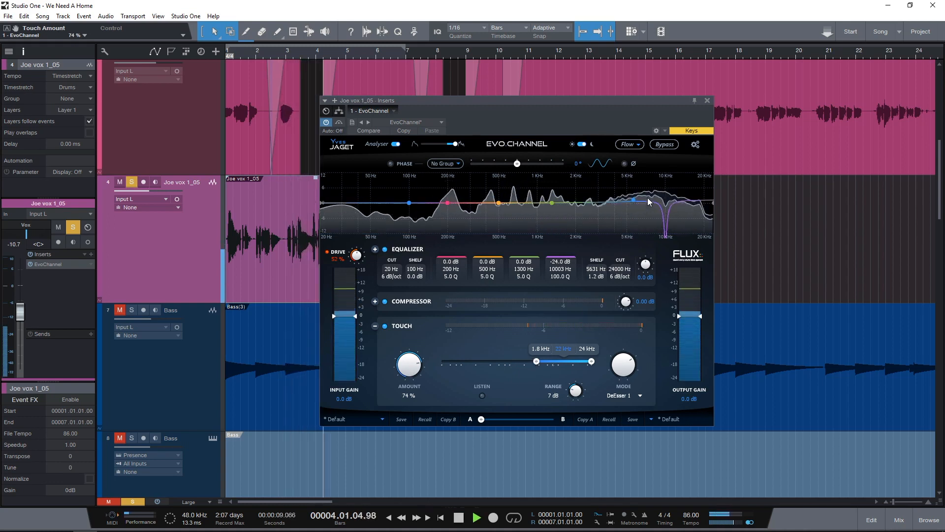
pyautogui.press('space')
# Step: Compare the vocal with EvoChannel bypassed and with it active
pyautogui.click(663, 146)
pyautogui.press('space')
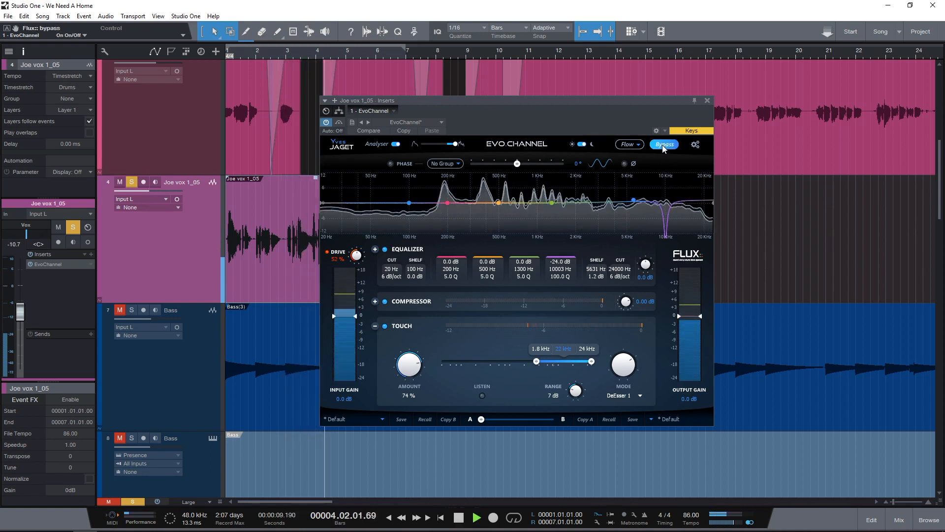
pyautogui.click(663, 146)
pyautogui.press('space')
pyautogui.press('space')
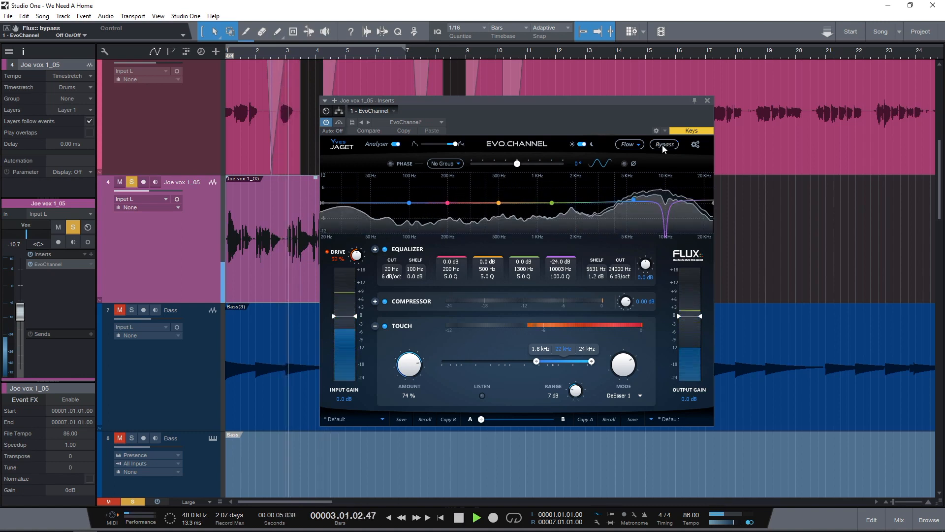
pyautogui.press('space')
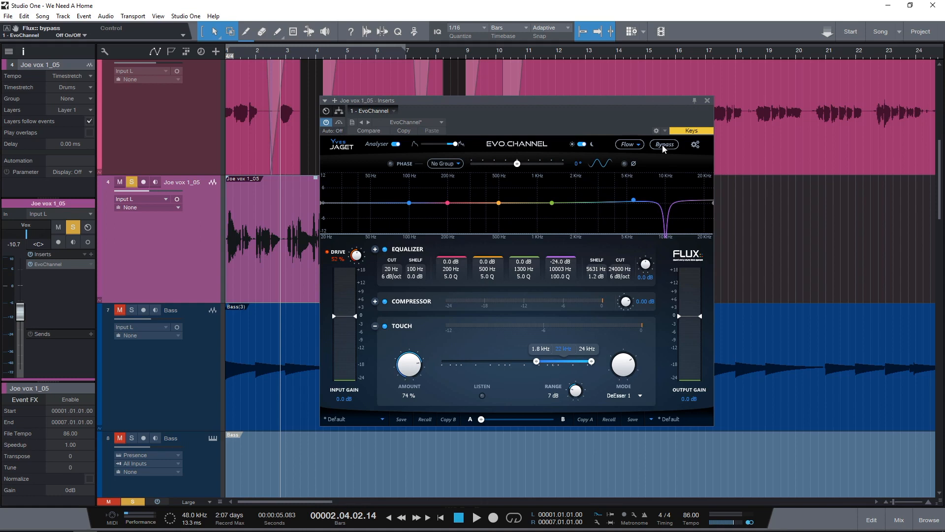
pyautogui.click(629, 145)
pyautogui.moveTo(626, 223)
pyautogui.mouseDown()
pyautogui.moveTo(394, 222)
pyautogui.moveTo(631, 224)
pyautogui.mouseUp()
pyautogui.click(635, 145)
# Step: Change the Touch mode to Expander, switch Touch off and play the vocal passage around bar 2 for reference
pyautogui.scroll(-1, 624, 371)
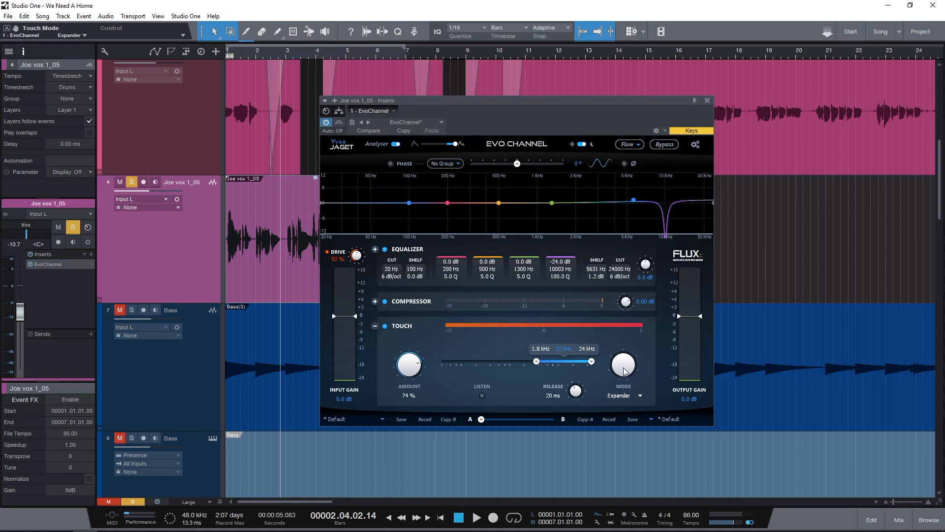
pyautogui.scroll(4, 279, 226)
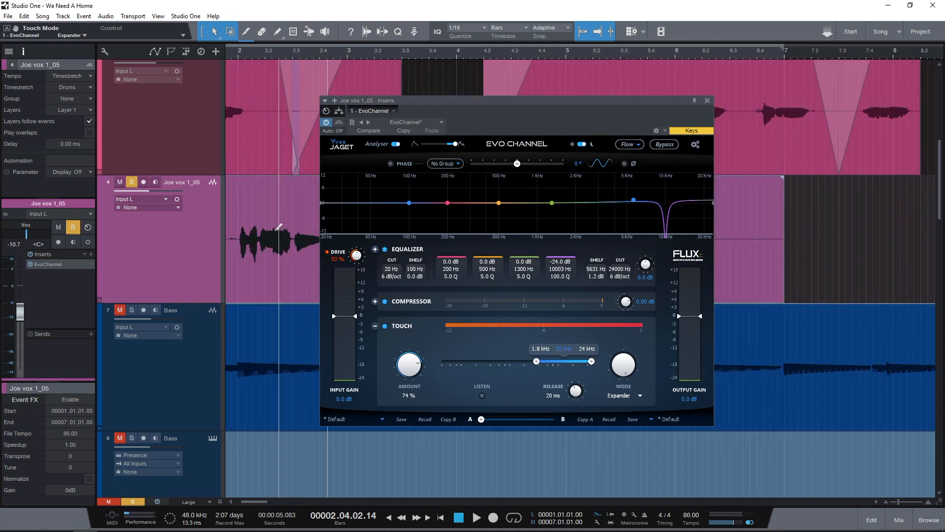
pyautogui.click(275, 226)
pyautogui.click(385, 326)
pyautogui.press('space')
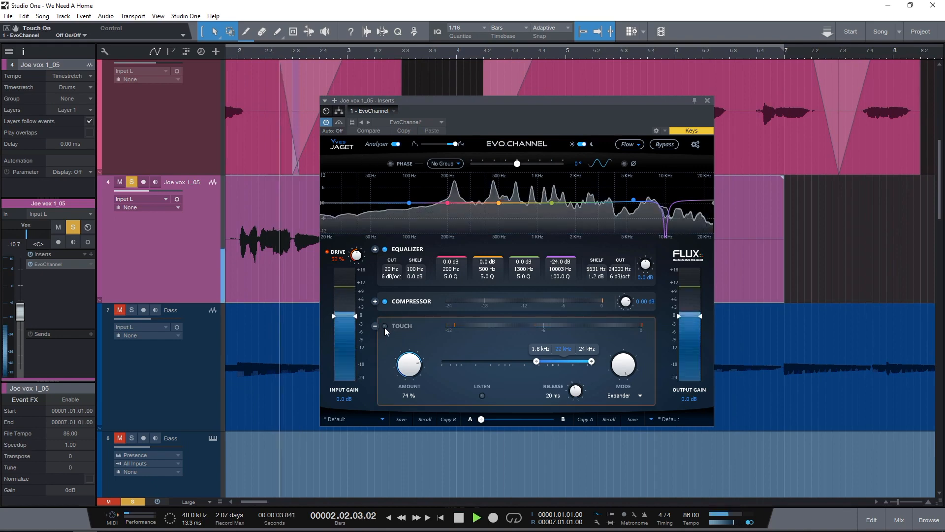
pyautogui.scroll(-2, 296, 253)
pyautogui.press('space')
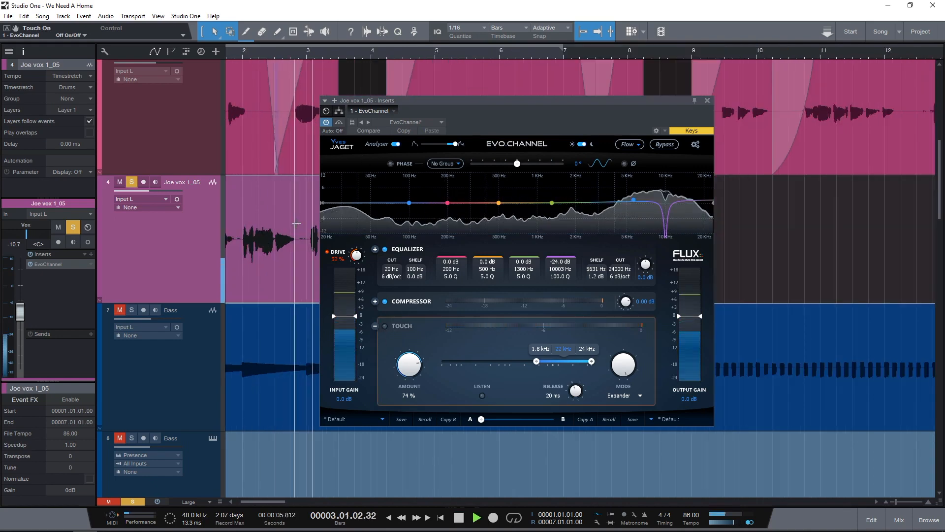
pyautogui.scroll(2, 296, 224)
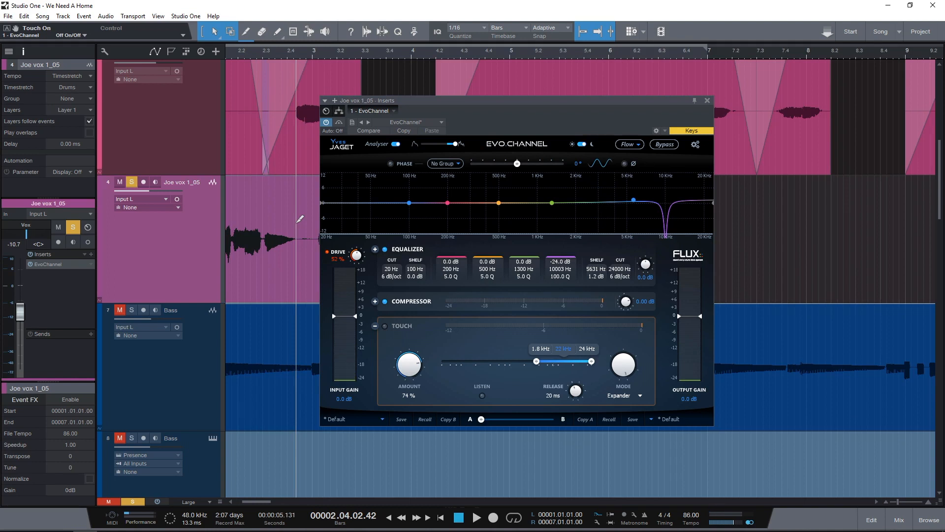
# Step: Re-enable Touch, set the Expander amount to 44 % and the band to 20 Hz–24 kHz, and audition the vocal
pyautogui.click(385, 326)
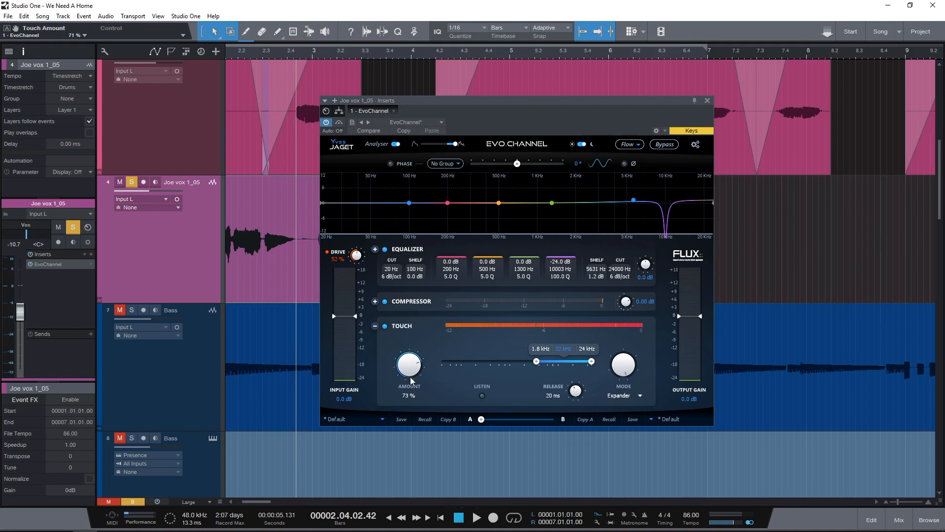
pyautogui.moveTo(415, 371); pyautogui.dragTo(415, 379)
pyautogui.moveTo(537, 364); pyautogui.dragTo(442, 364)
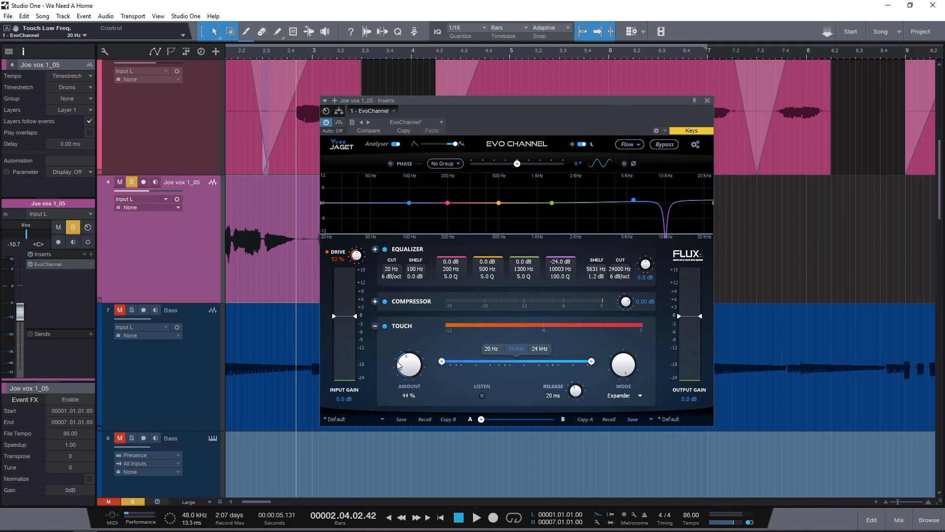
pyautogui.press('space')
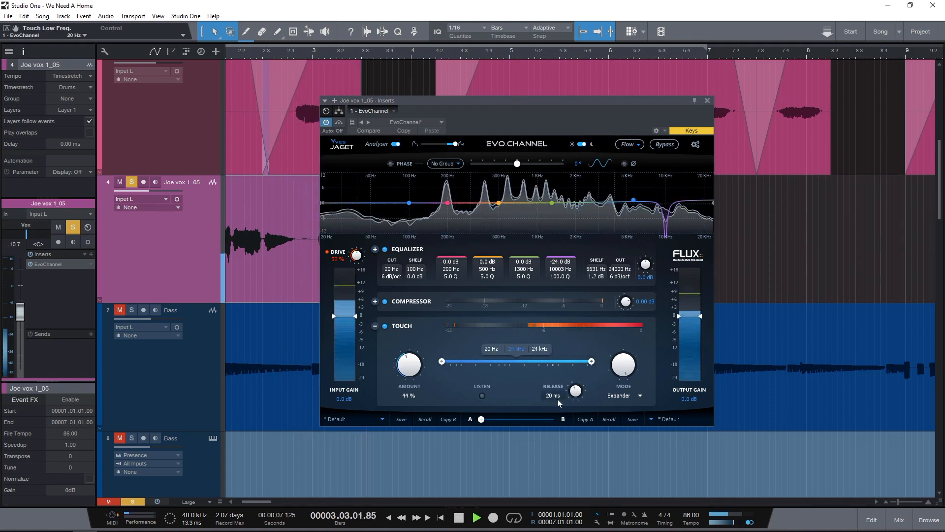
pyautogui.press('space')
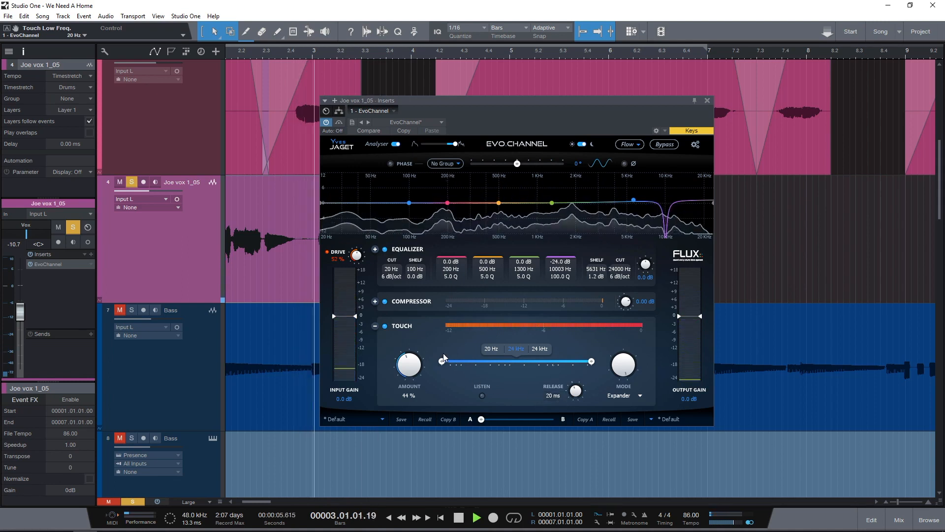
pyautogui.press('space')
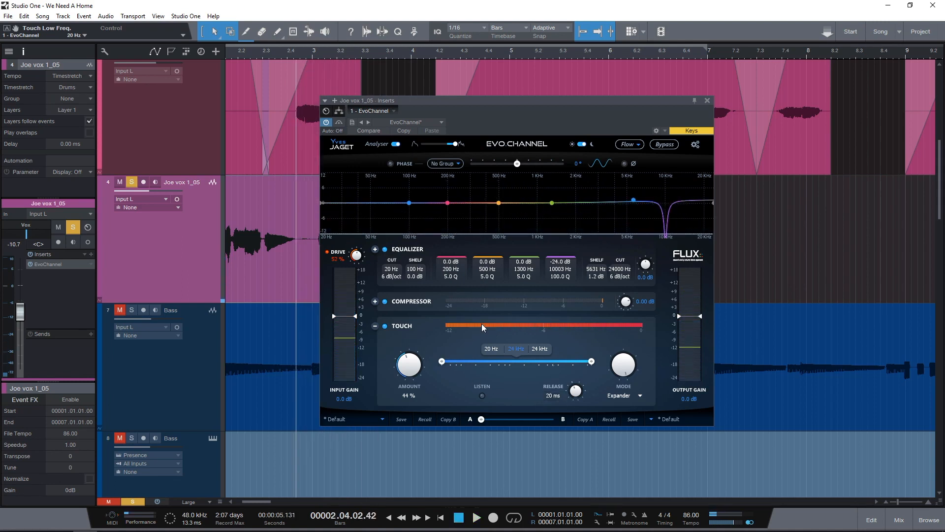
pyautogui.press('space')
pyautogui.press('space')
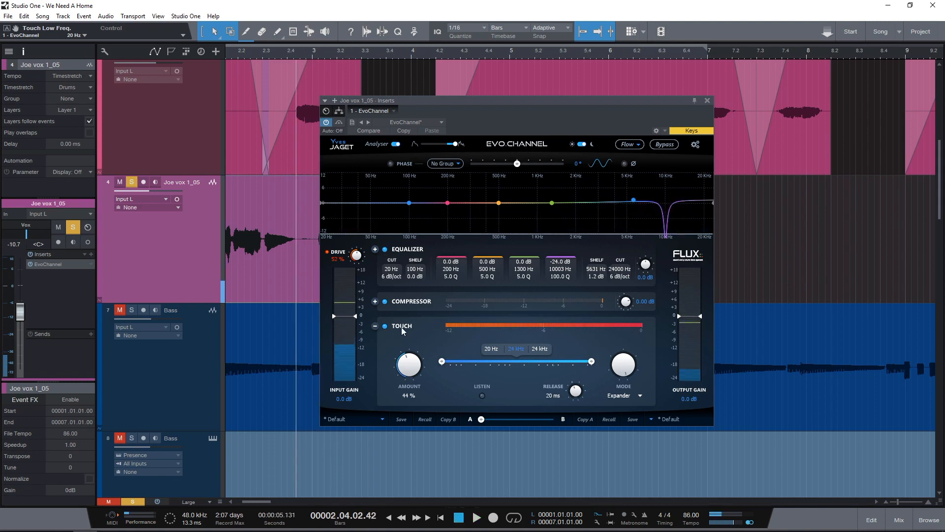
# Step: Compare the vocal with Touch switched off and with the 44 % Expander switched back on
pyautogui.click(386, 325)
pyautogui.press('space')
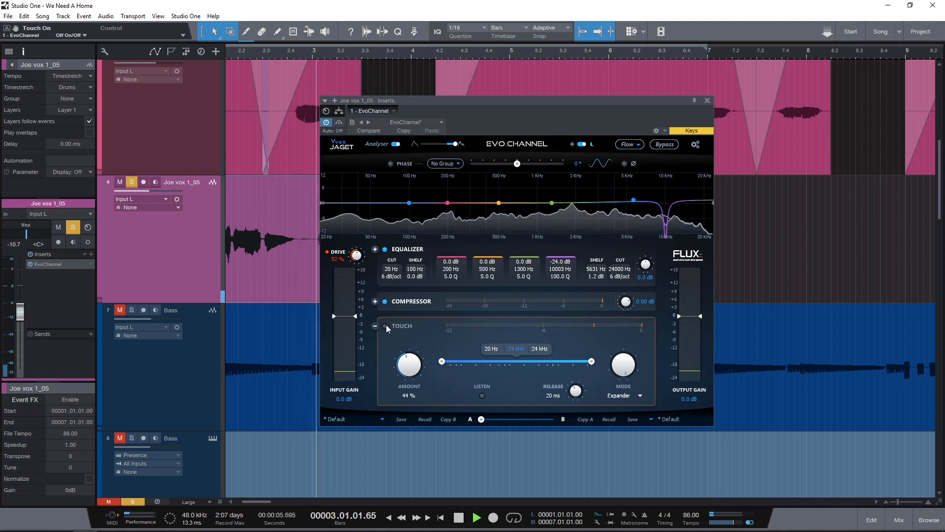
pyautogui.press('space')
pyautogui.press('space')
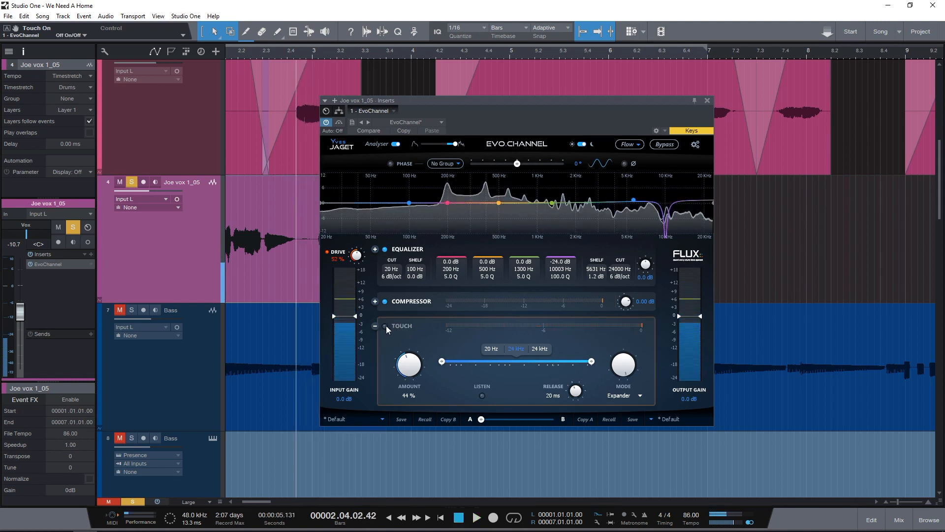
pyautogui.click(386, 326)
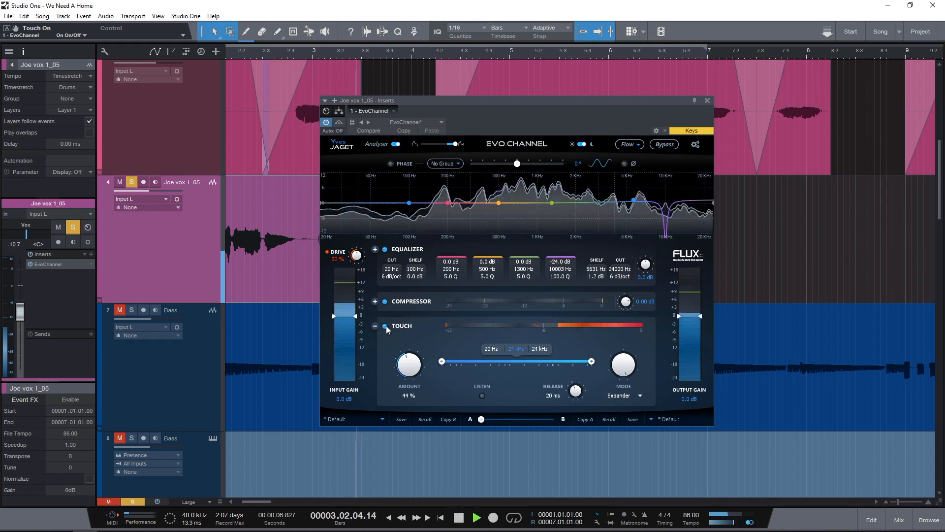
pyautogui.press('space')
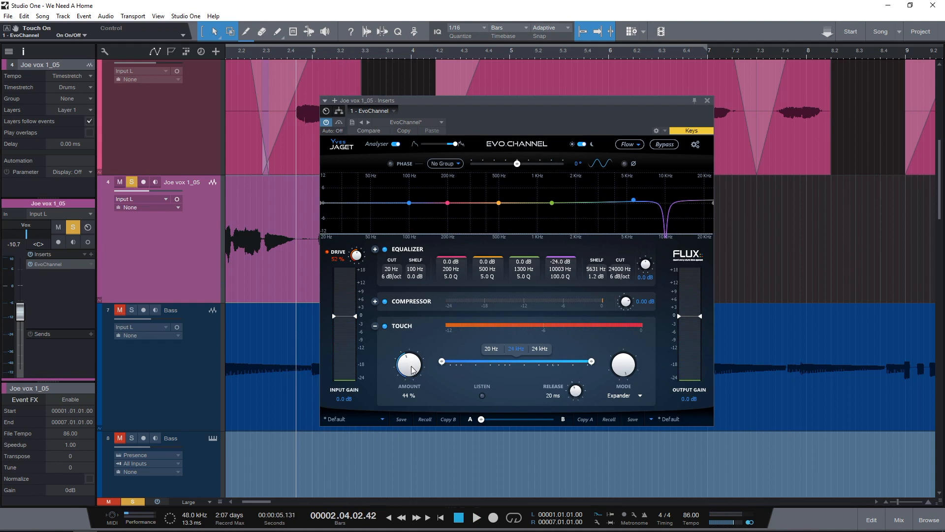
# Step: Set the Expander amount to 34 % and the release to 214 ms, then play the vocal
pyautogui.moveTo(414, 364); pyautogui.dragTo(416, 398)
pyautogui.moveTo(580, 399); pyautogui.dragTo(577, 341)
pyautogui.press('space')
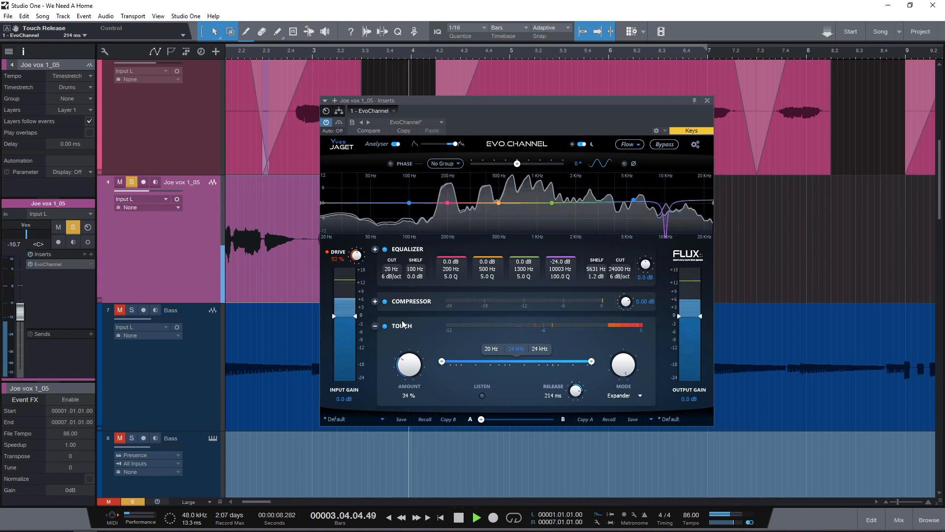
pyautogui.press('space')
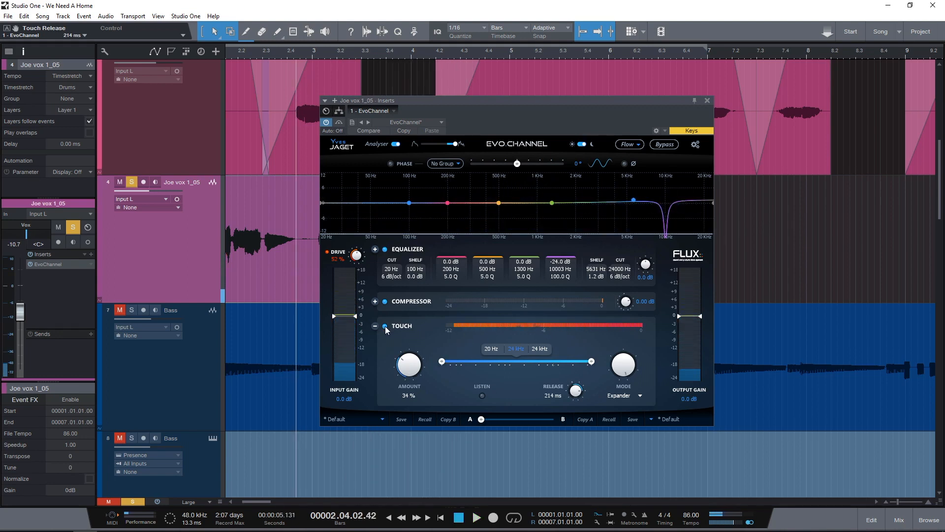
# Step: Compare the vocal without Touch and with the slower-release Expander active again
pyautogui.click(385, 326)
pyautogui.press('space')
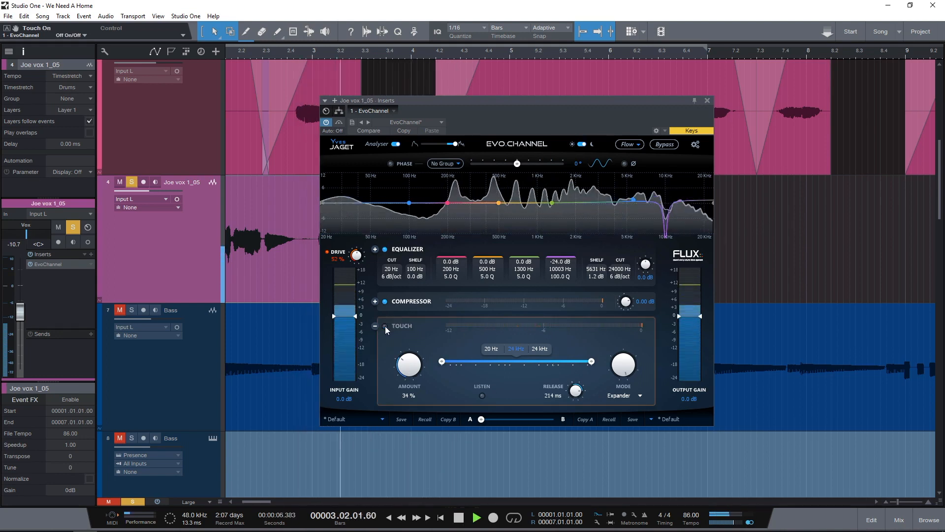
pyautogui.press('space')
pyautogui.click(385, 326)
pyautogui.press('space')
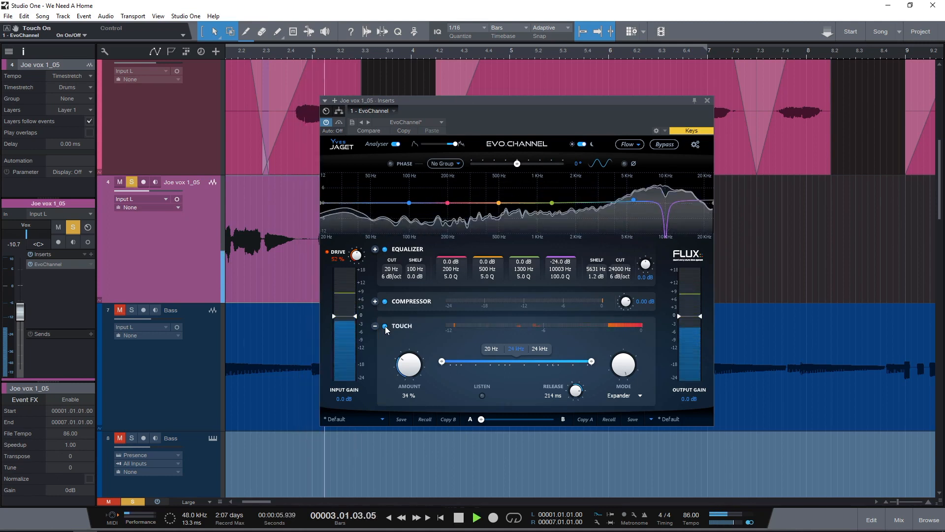
pyautogui.press('space')
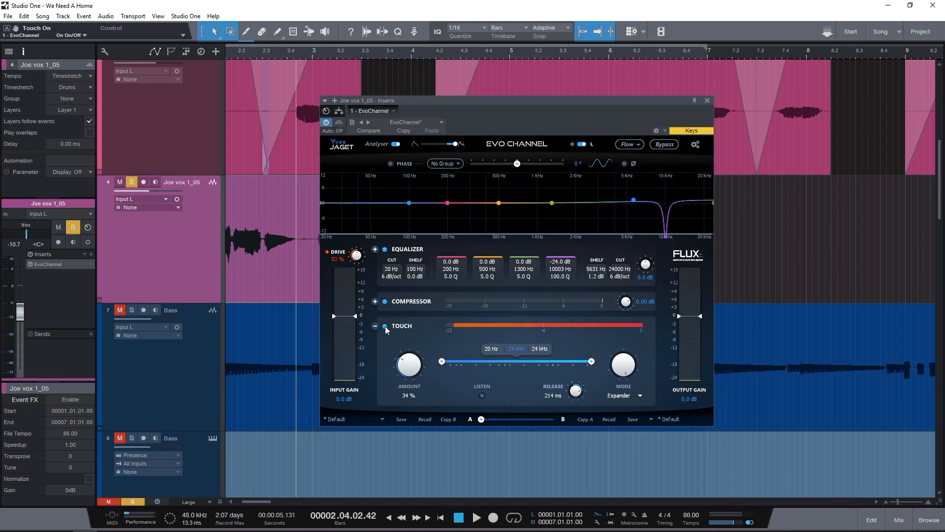